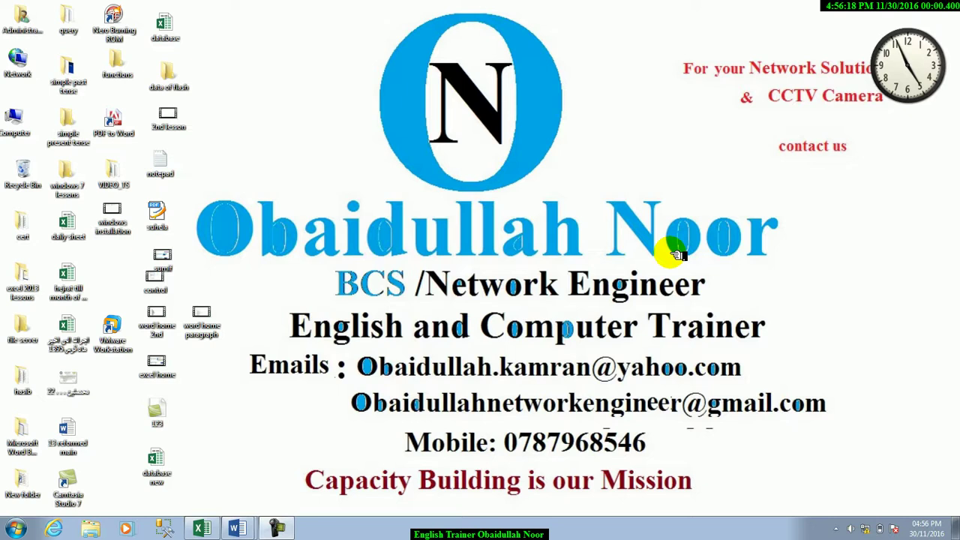
Step: Bring the 'database new' workbook back on screen and switch to the blank Sheet3
click(690, 285)
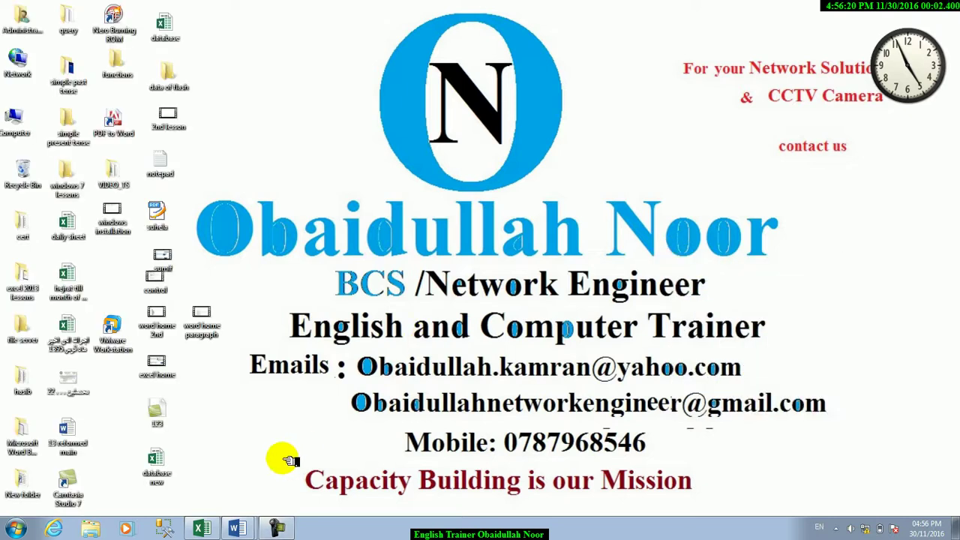
click(209, 530)
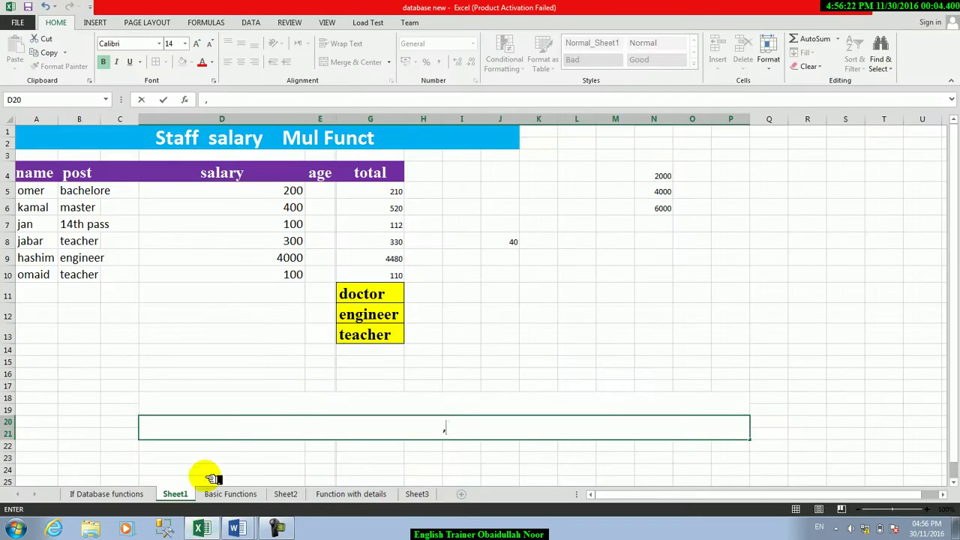
click(417, 495)
click(461, 275)
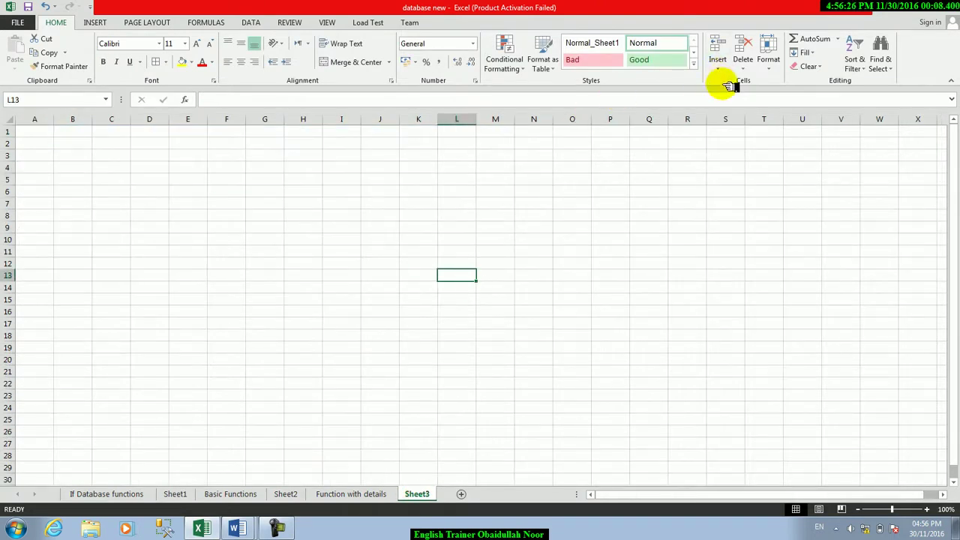
Step: Copy the salary table C22:I30 from If Database functions into Sheet3 starting at A1
click(113, 495)
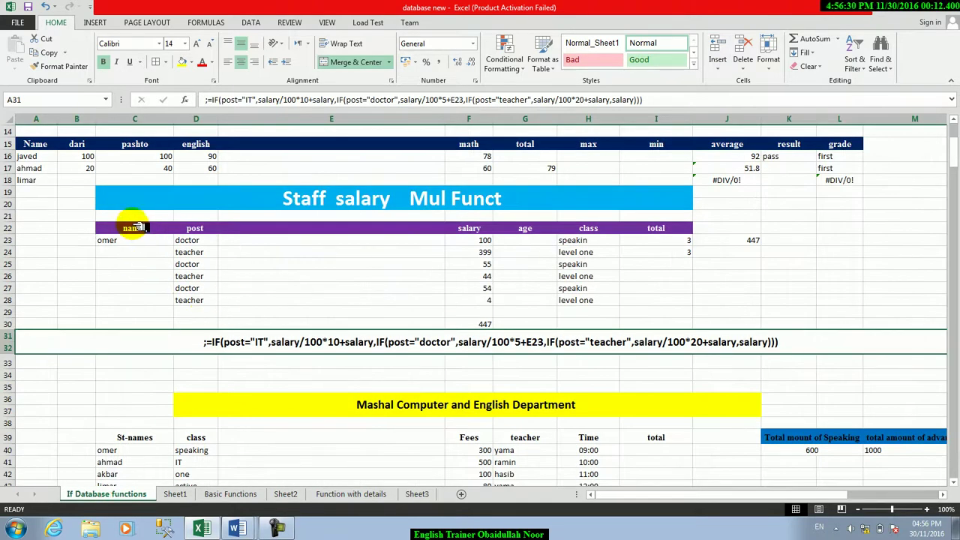
drag(135, 227, 641, 321)
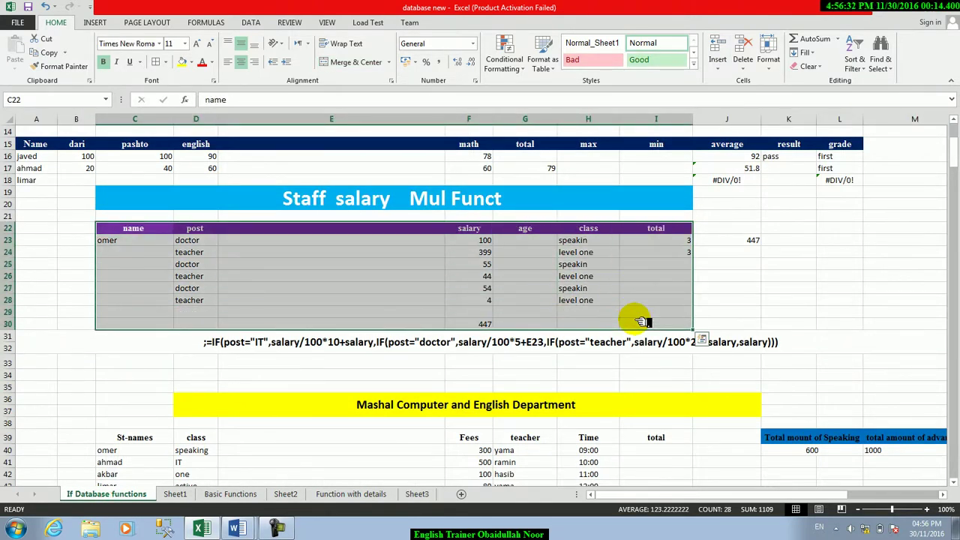
key(ctrl+c)
click(417, 494)
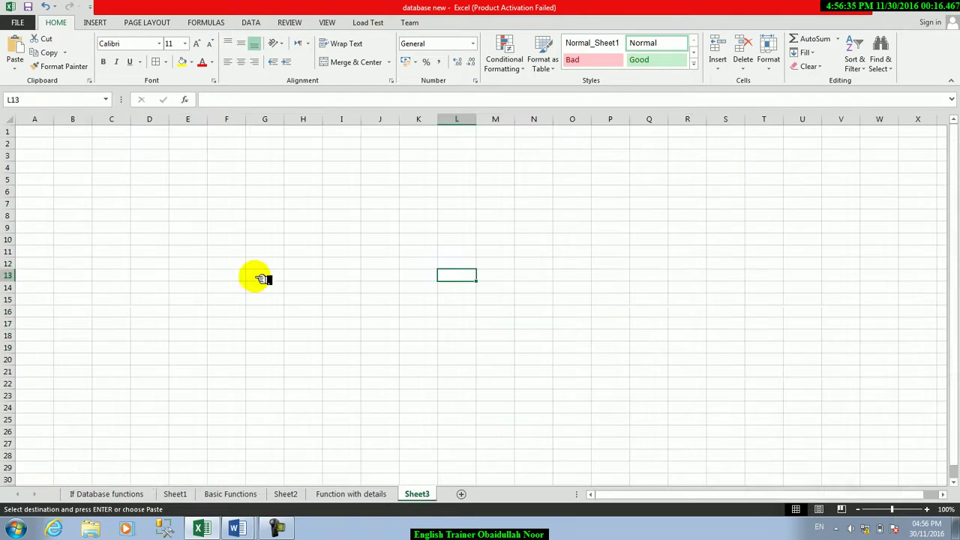
click(39, 132)
key(ctrl+v)
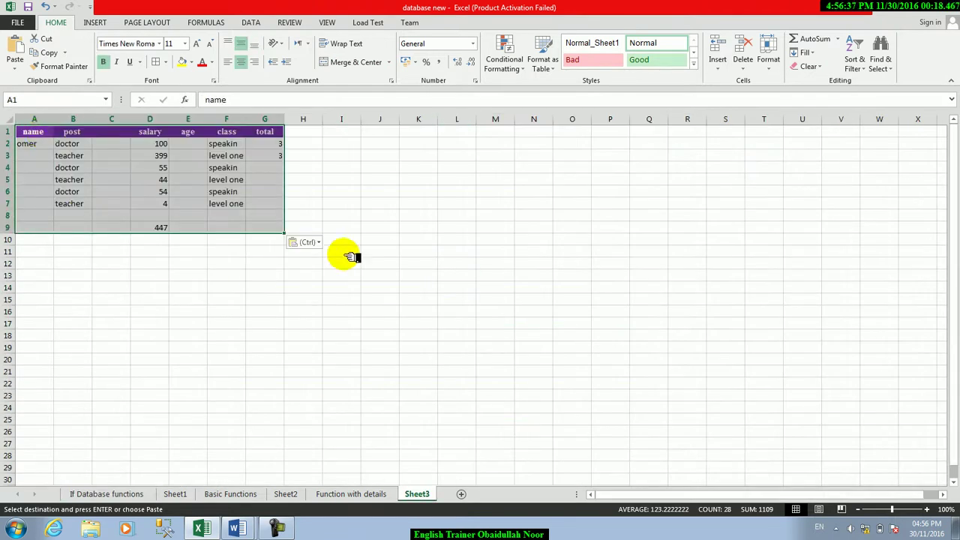
drag(895, 510, 903, 510)
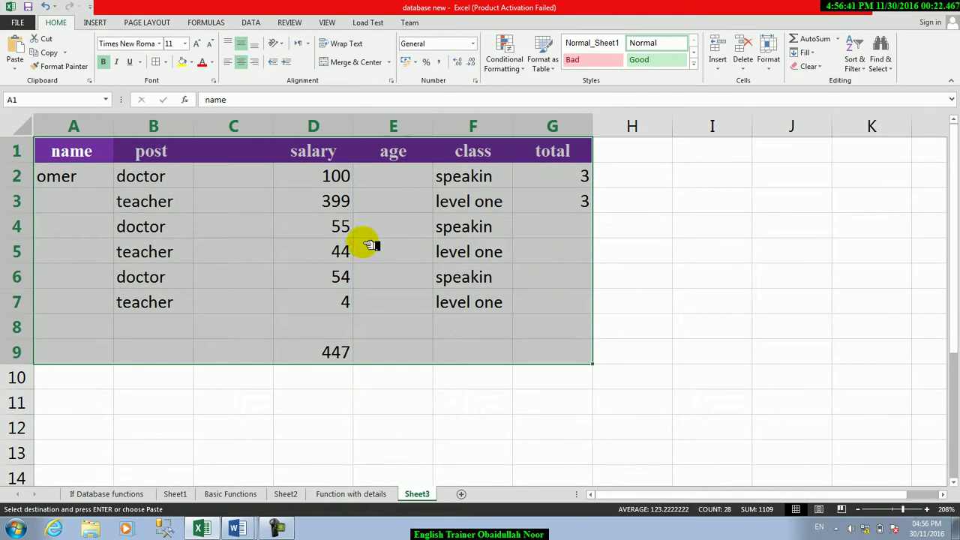
Step: Apply All Borders to the table and clear the totals in G2:G3
click(158, 63)
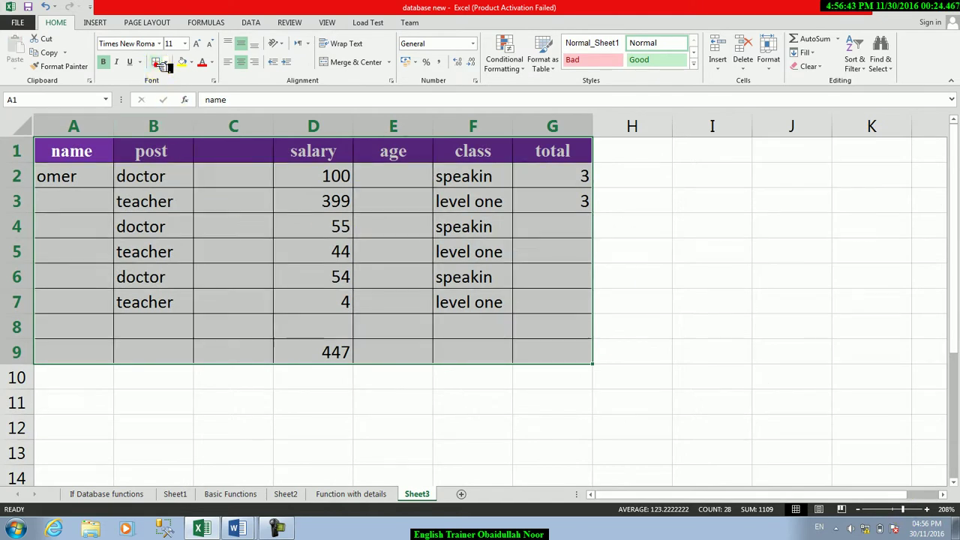
click(719, 73)
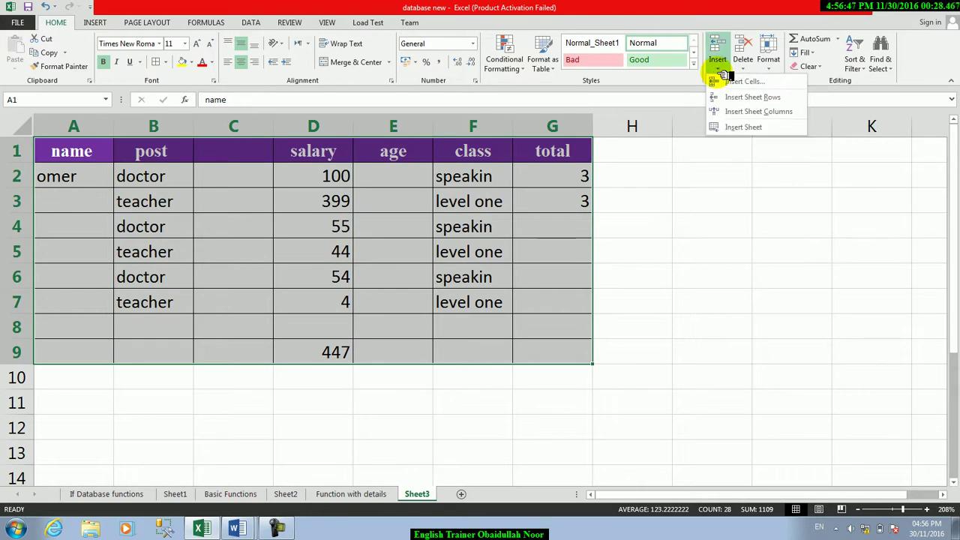
click(629, 270)
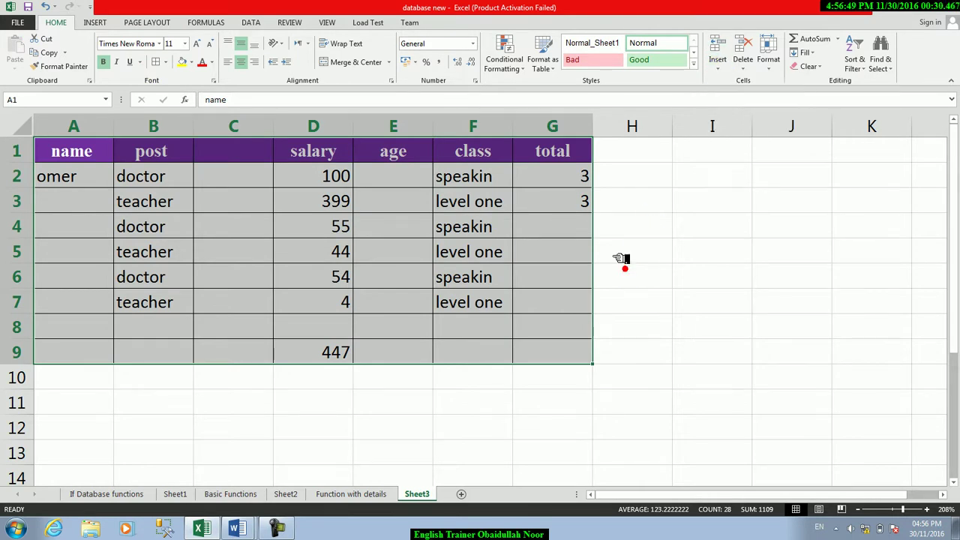
drag(583, 178, 585, 200)
key(Delete)
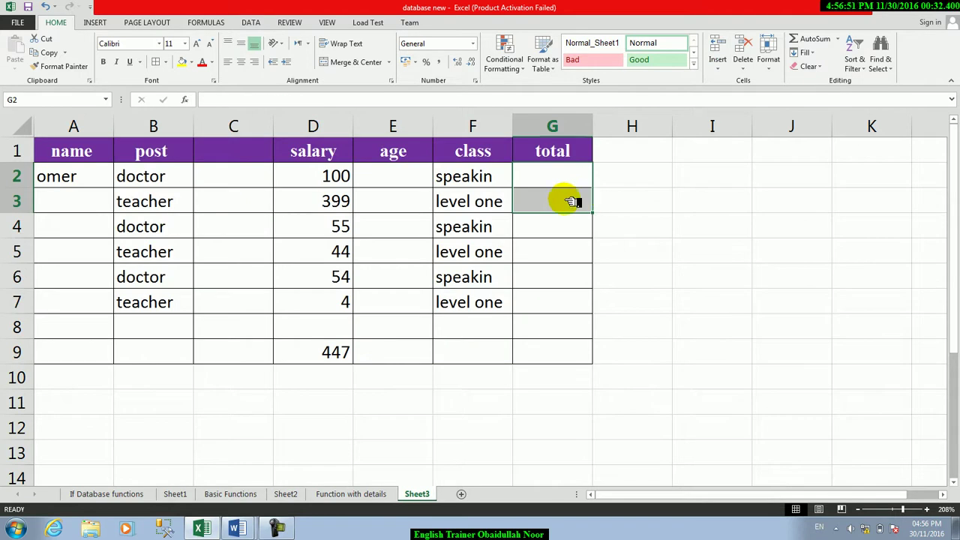
Step: Fill 'omer' from A2 down through A7
click(276, 184)
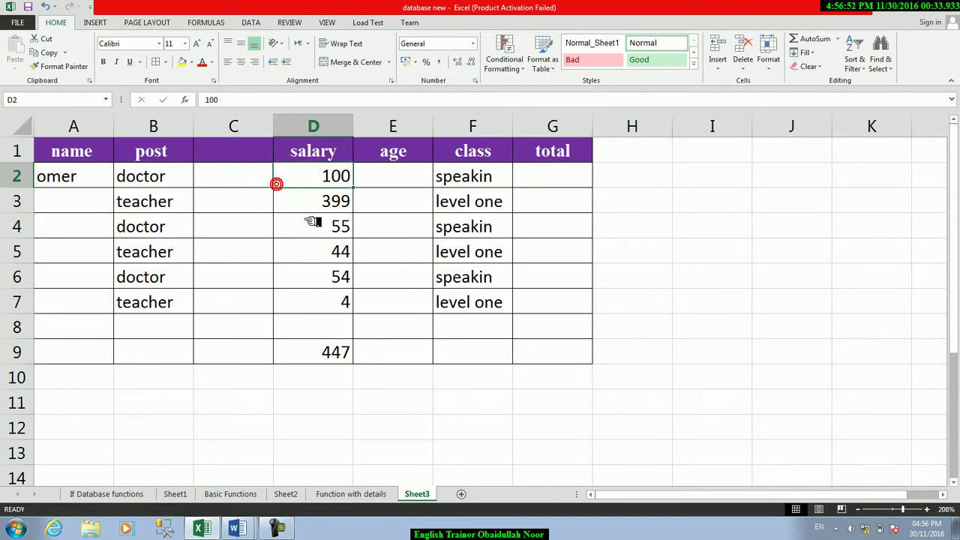
click(243, 193)
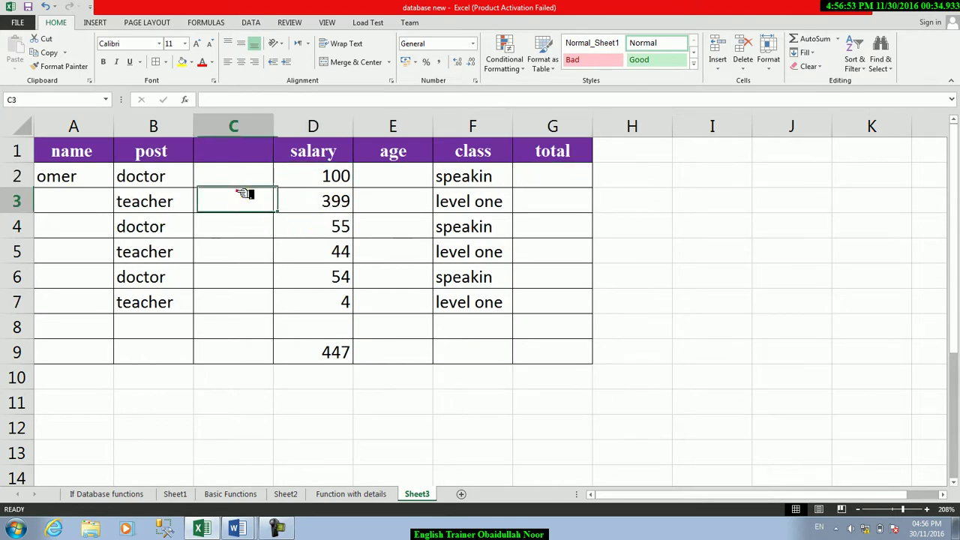
click(105, 209)
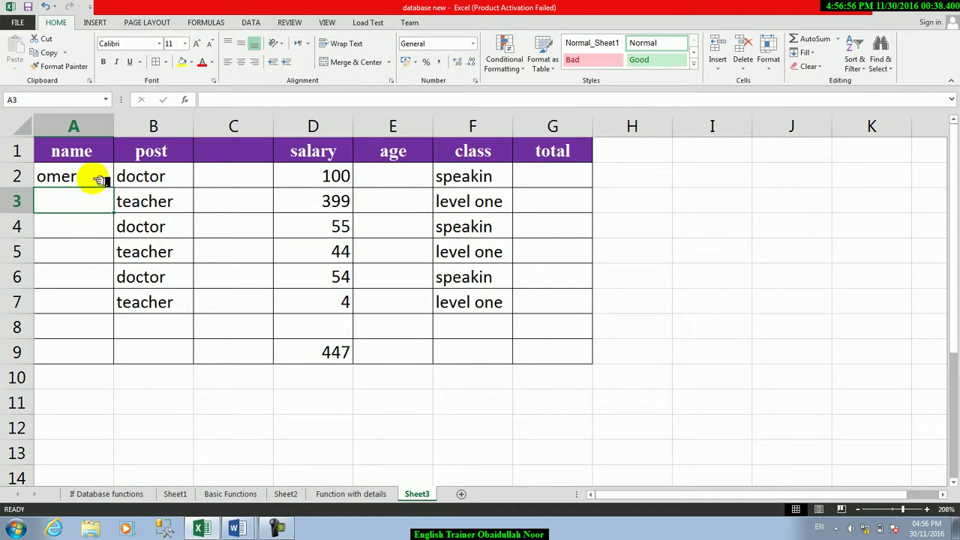
click(92, 178)
drag(112, 188, 105, 311)
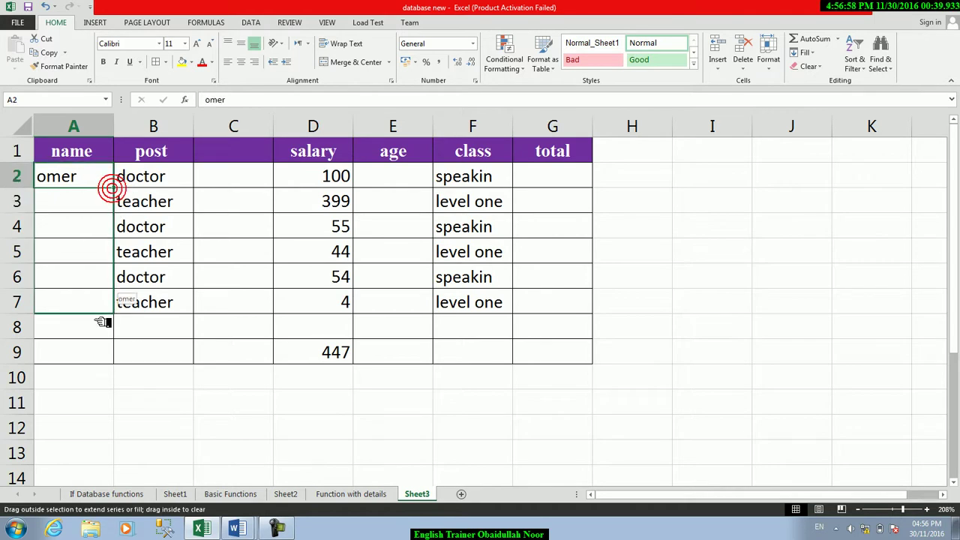
Step: Hide the blank column C and the age column by dragging them to zero width
click(257, 180)
click(253, 157)
drag(273, 128, 194, 139)
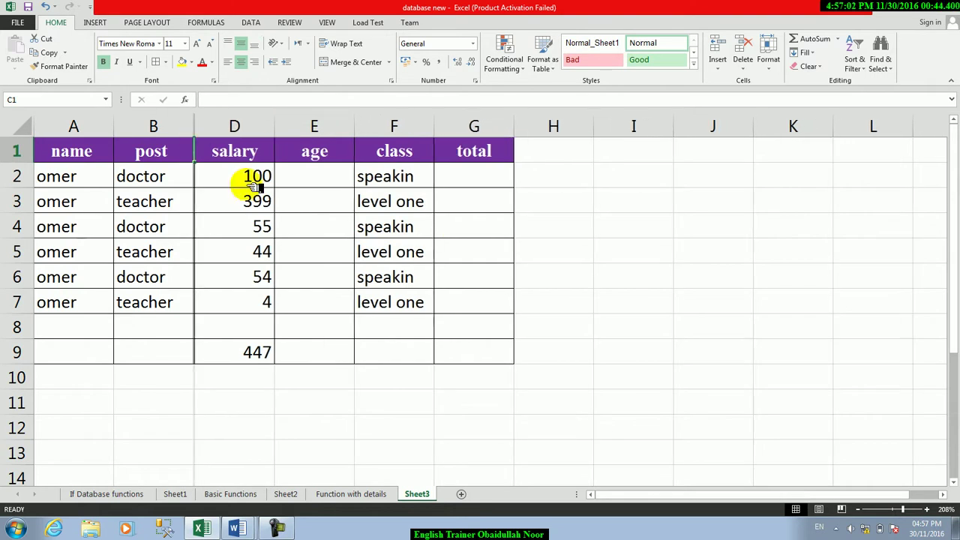
drag(354, 127, 274, 143)
click(259, 229)
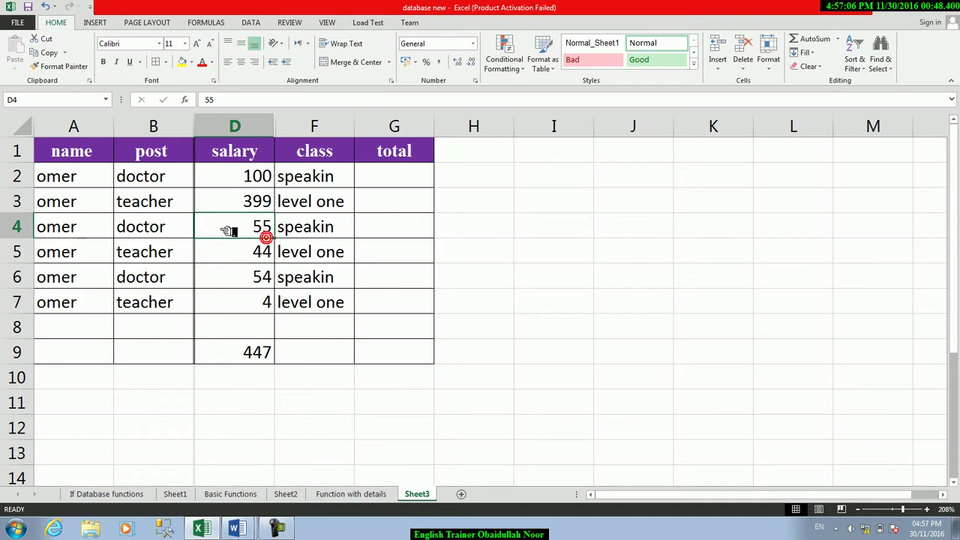
click(79, 202)
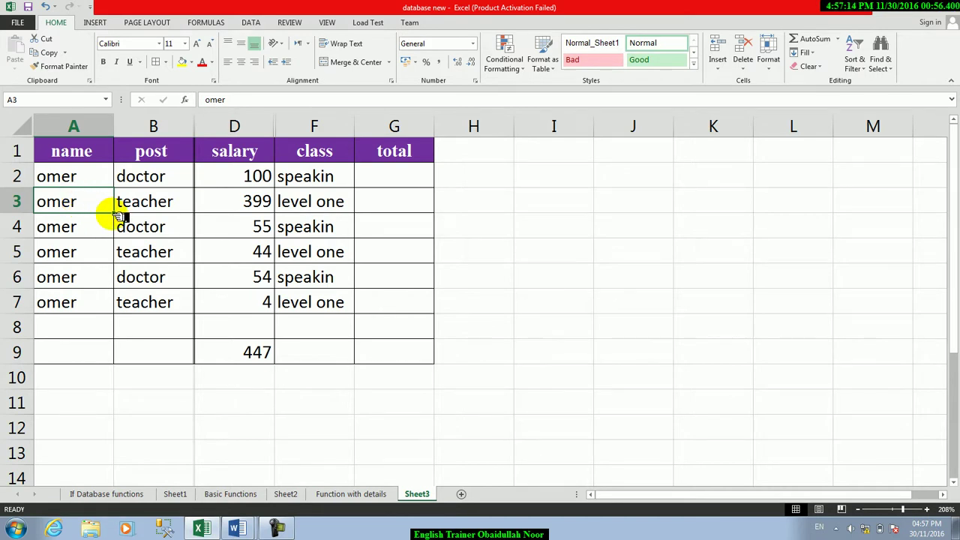
click(150, 202)
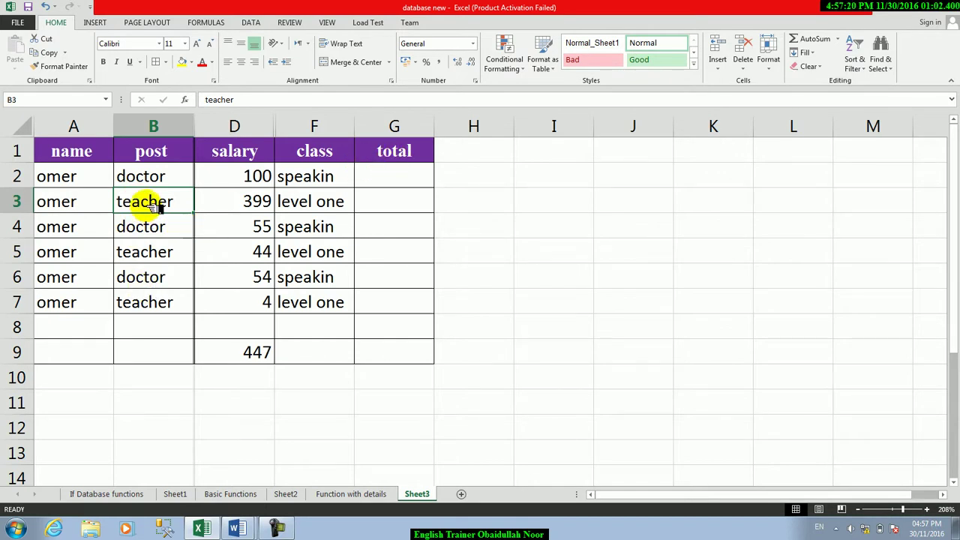
click(715, 67)
click(720, 82)
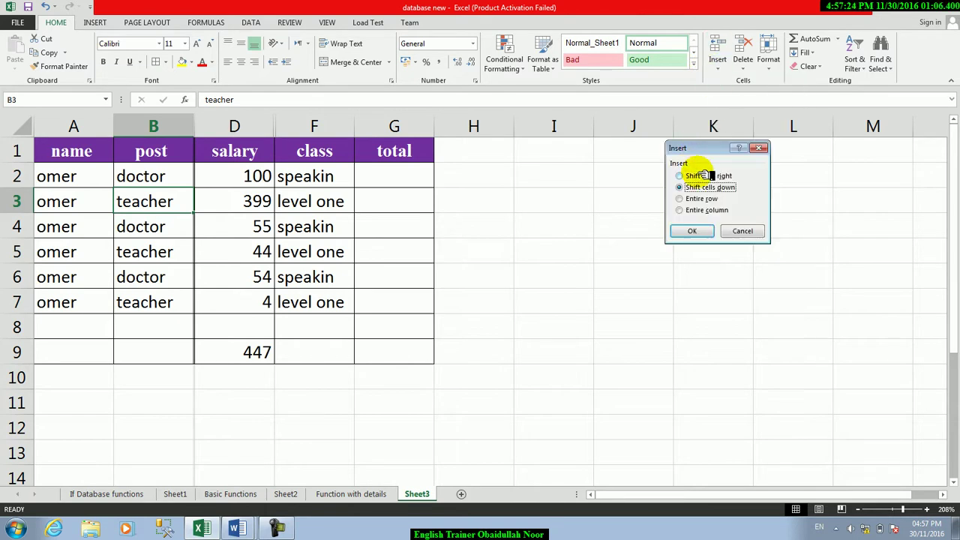
drag(699, 154, 533, 112)
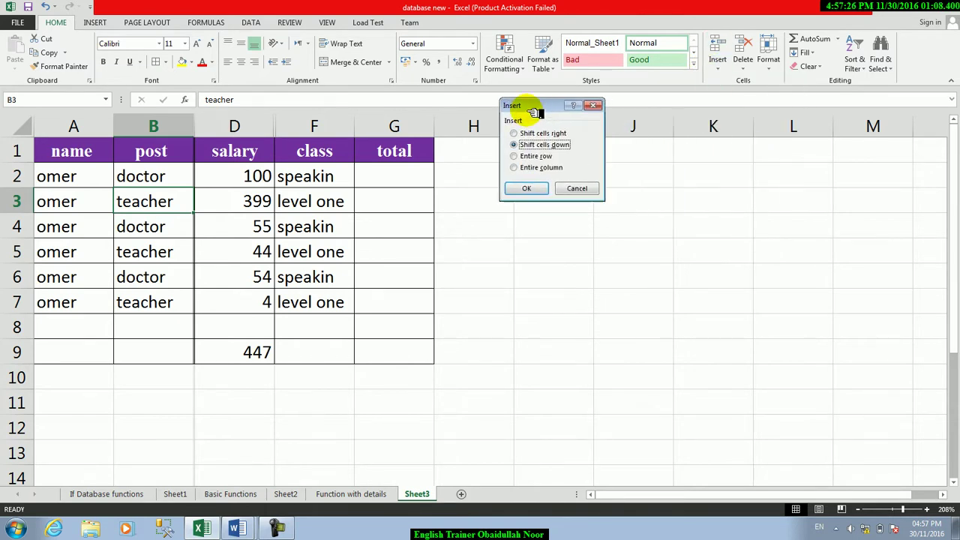
click(553, 146)
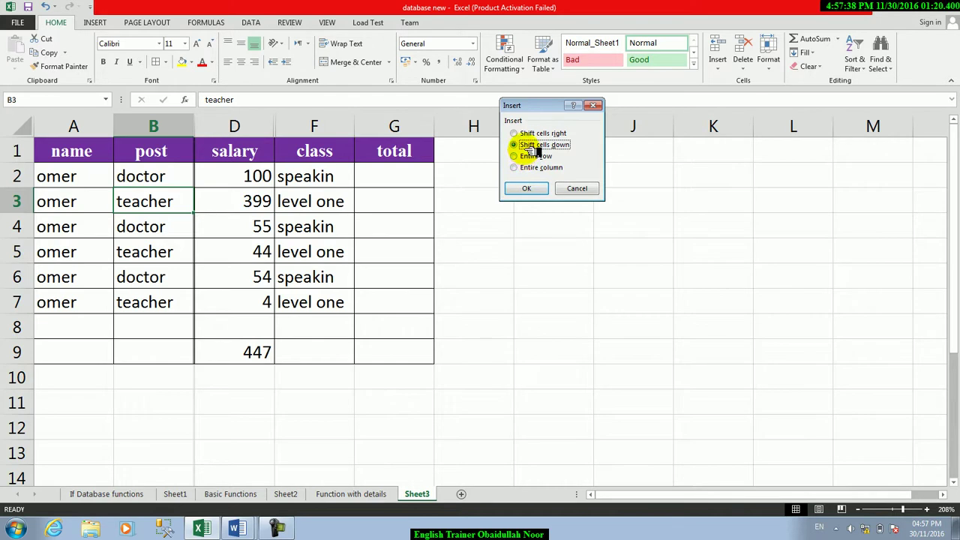
click(527, 190)
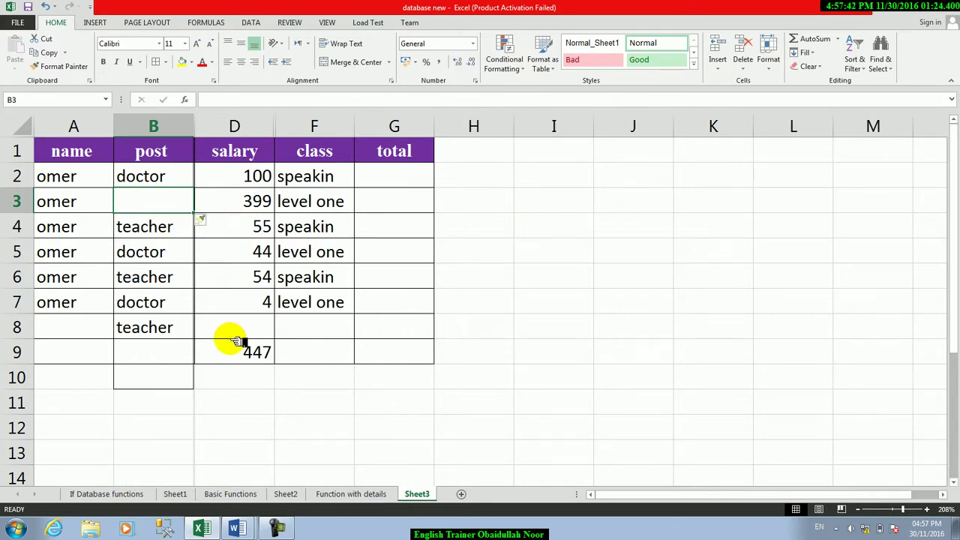
click(171, 384)
click(163, 201)
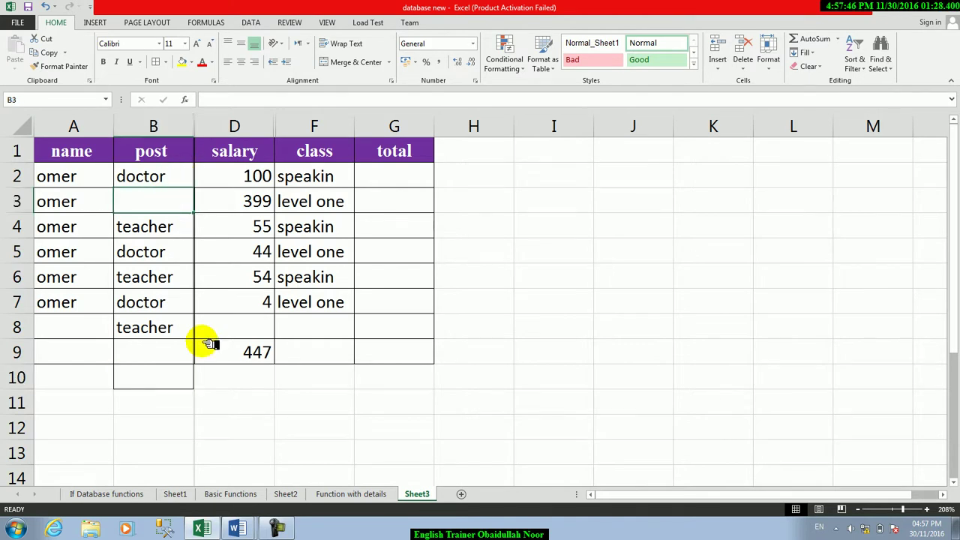
key(ctrl+z)
click(718, 69)
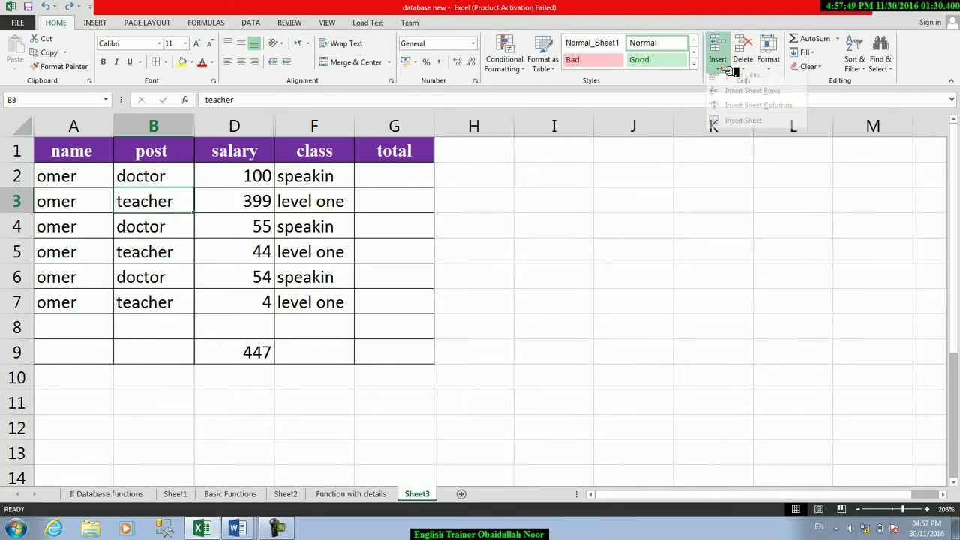
click(735, 88)
click(537, 189)
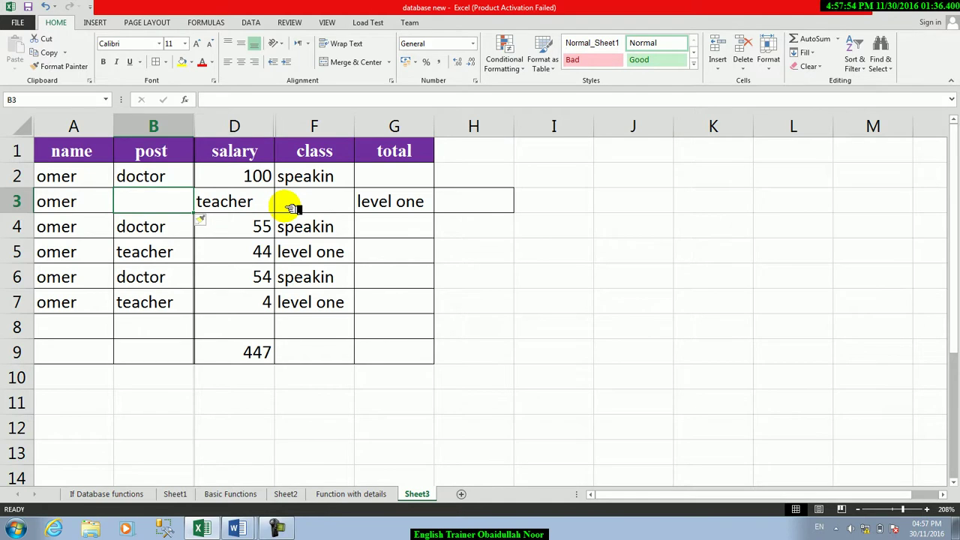
click(465, 205)
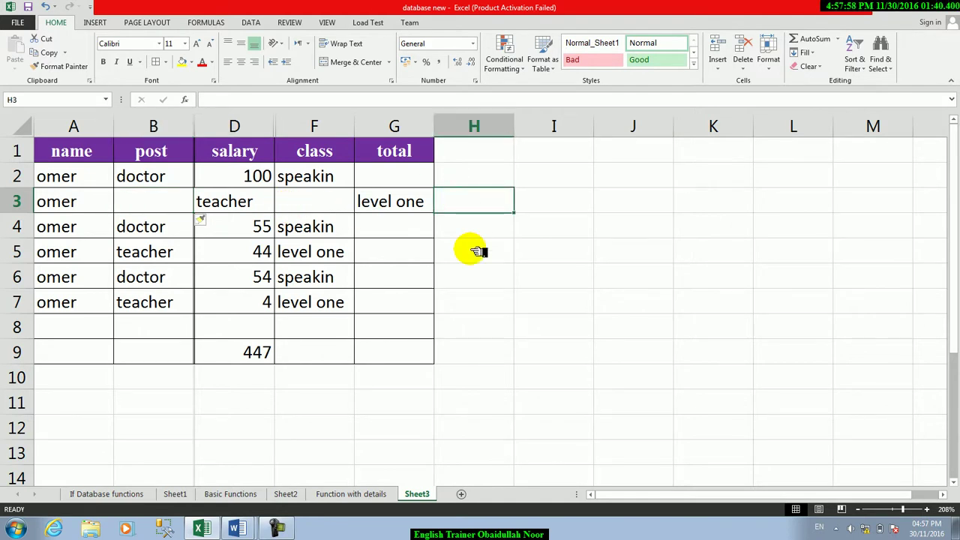
key(ctrl+z)
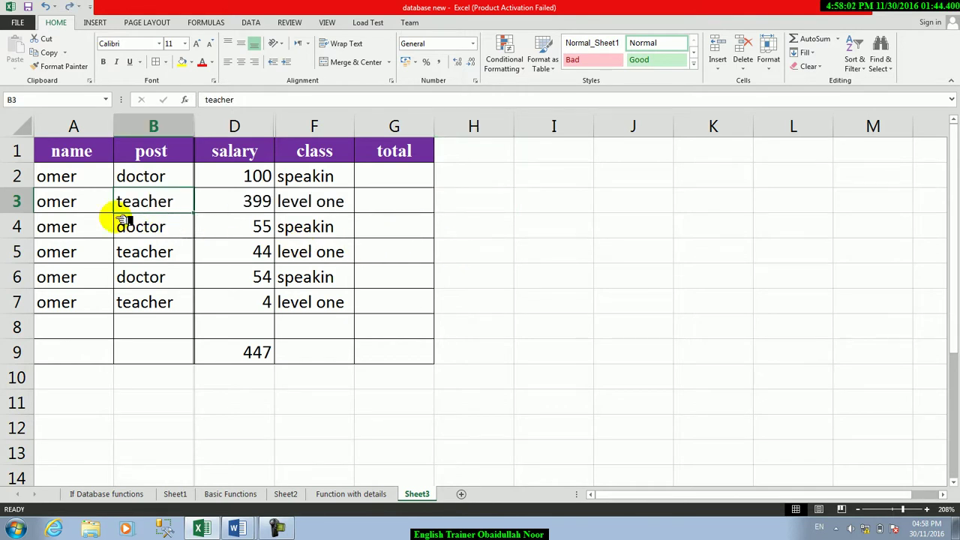
Step: Insert an entire blank row at row 3, above the teacher/399 record
click(80, 301)
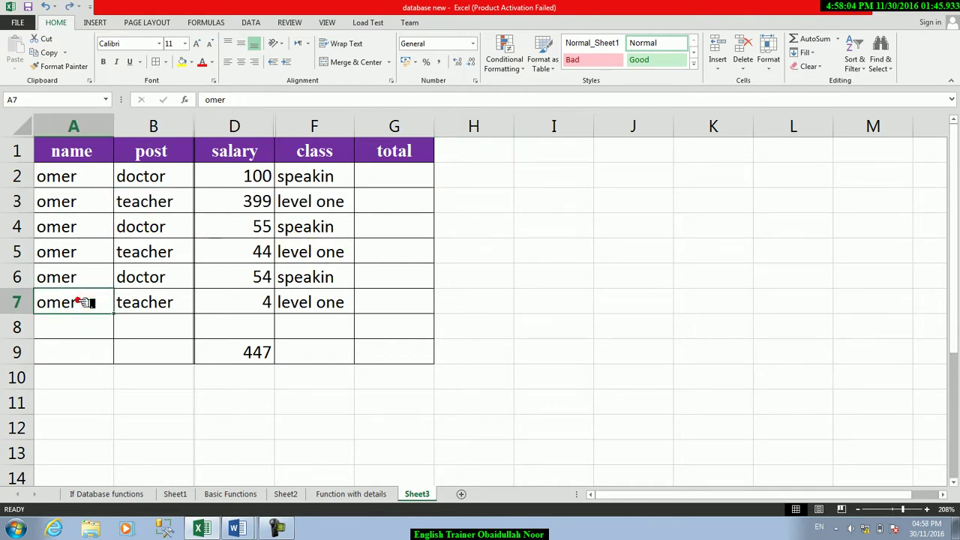
click(95, 204)
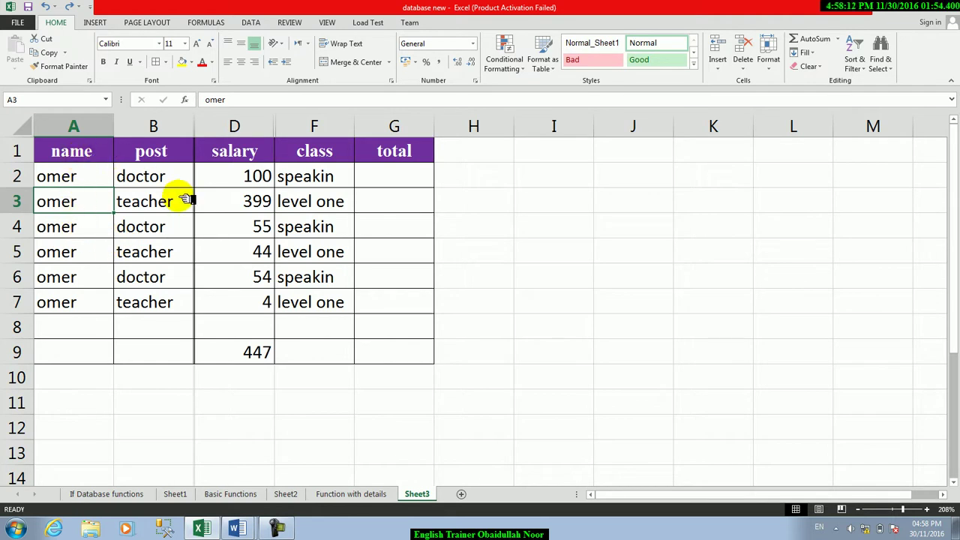
click(720, 69)
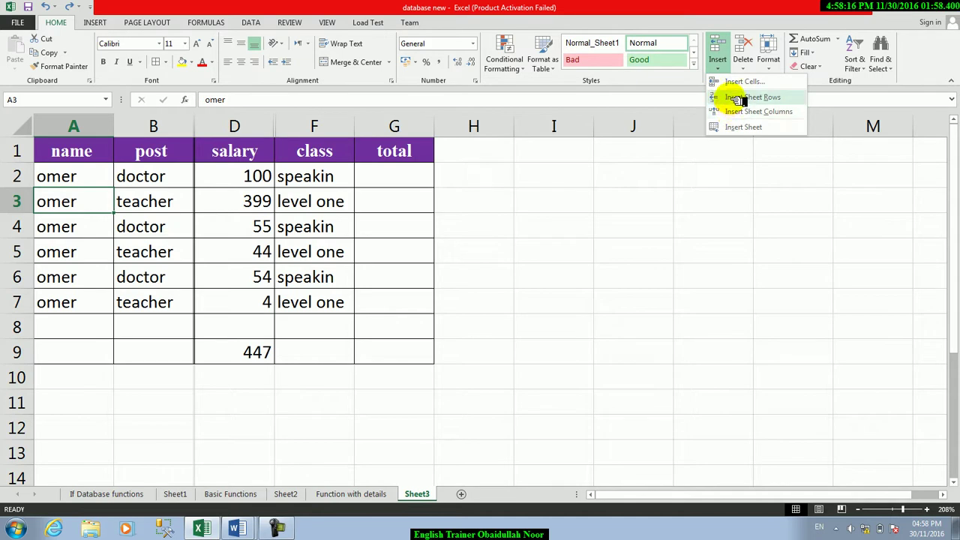
click(731, 82)
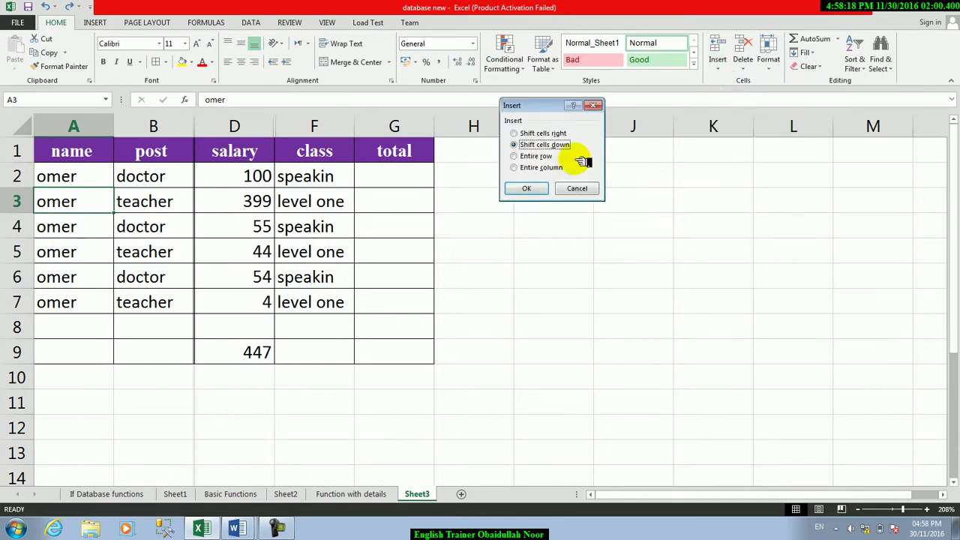
click(528, 189)
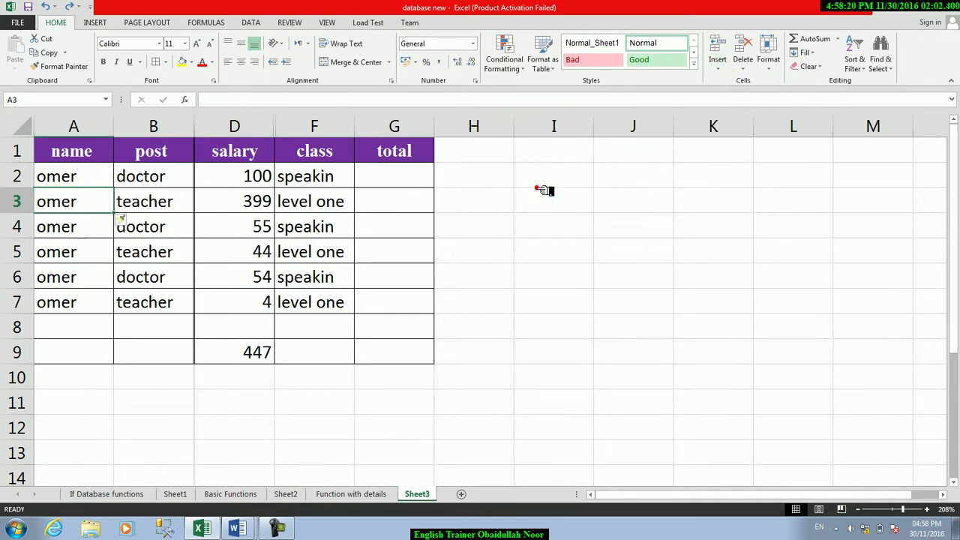
mouse_move(119, 210)
mouse_down()
mouse_move(400, 186)
mouse_move(381, 195)
mouse_up()
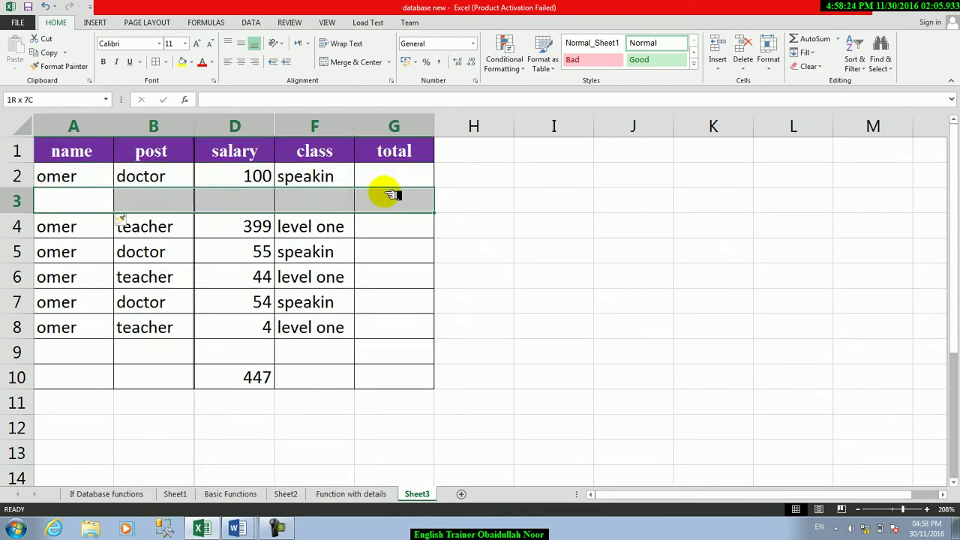
click(317, 196)
Step: Insert an entire blank column at B, before the post heading
click(238, 156)
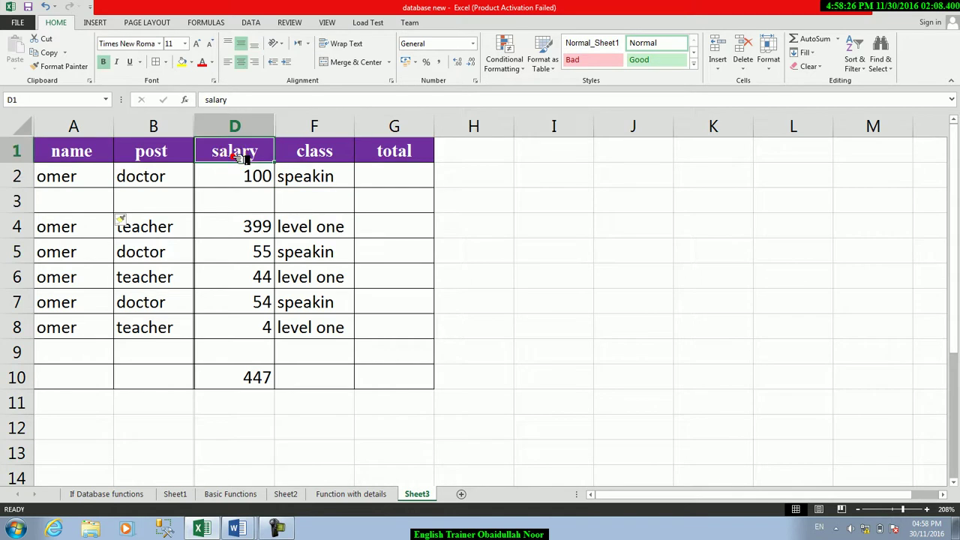
click(154, 154)
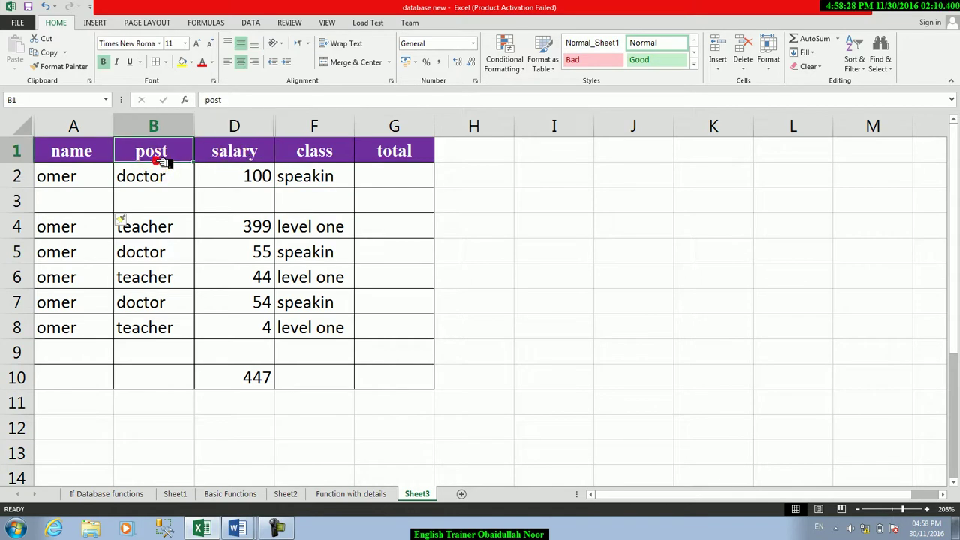
click(718, 69)
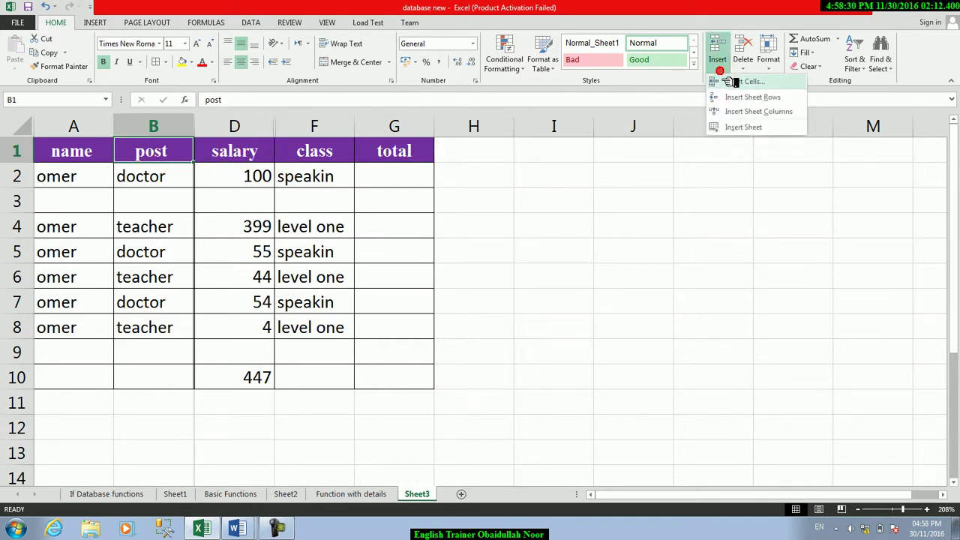
click(731, 82)
click(554, 167)
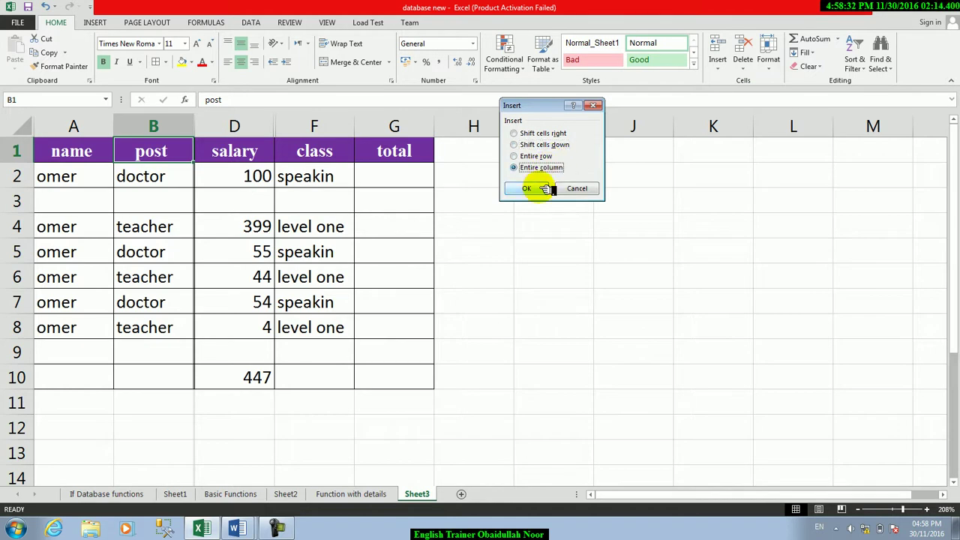
click(543, 188)
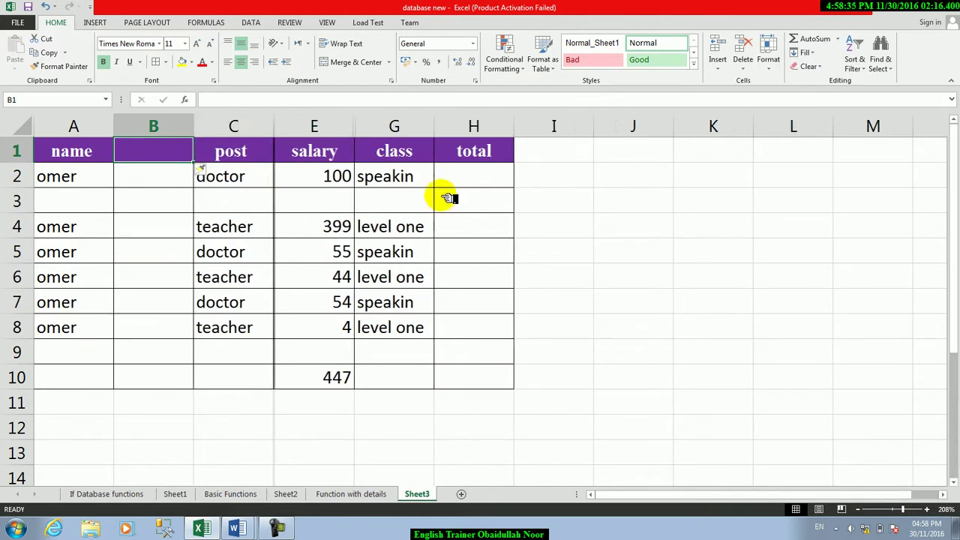
Step: Head column B 'father name' and autofit the column width to the heading
text(fat)
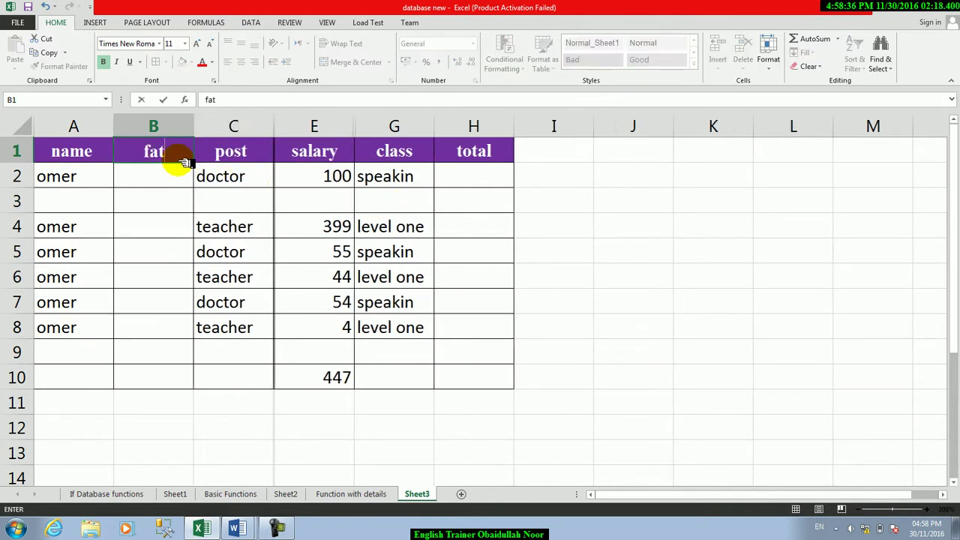
text(her naem)
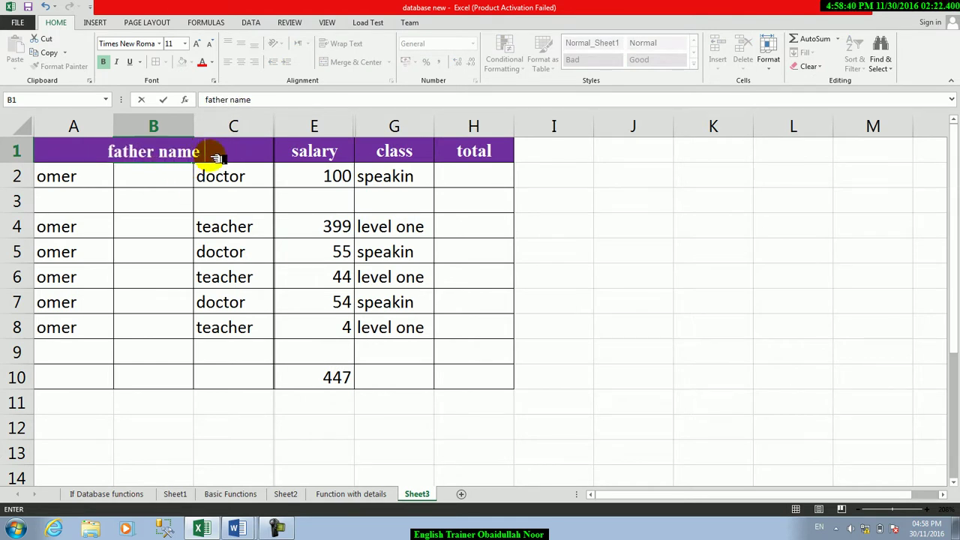
click(225, 277)
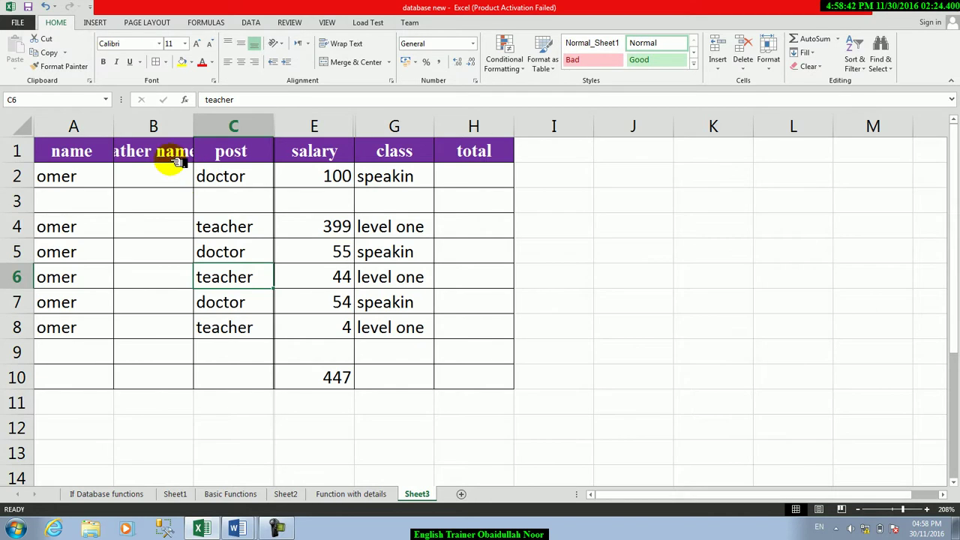
double_click(193, 125)
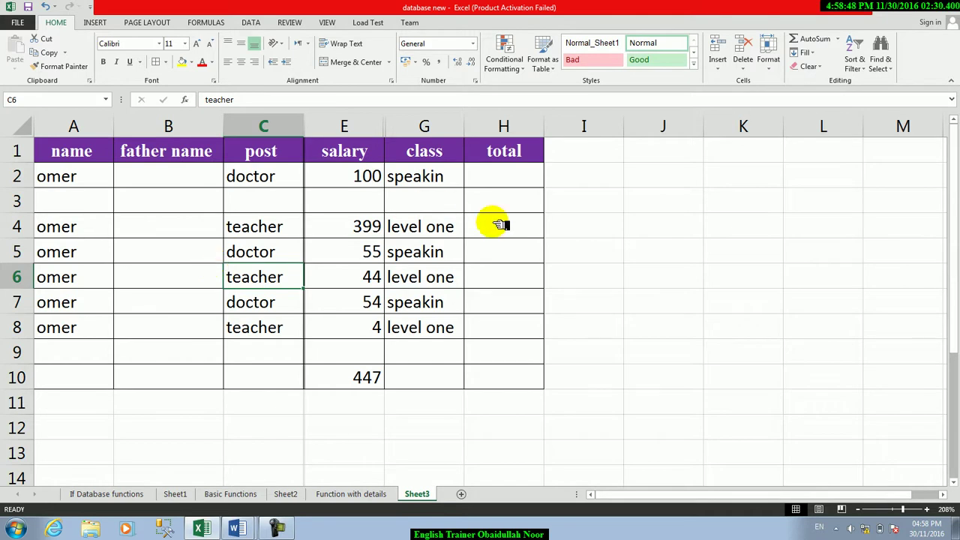
Step: Insert a trial blank sheet row at row 4 and a sheet column at column A
click(722, 69)
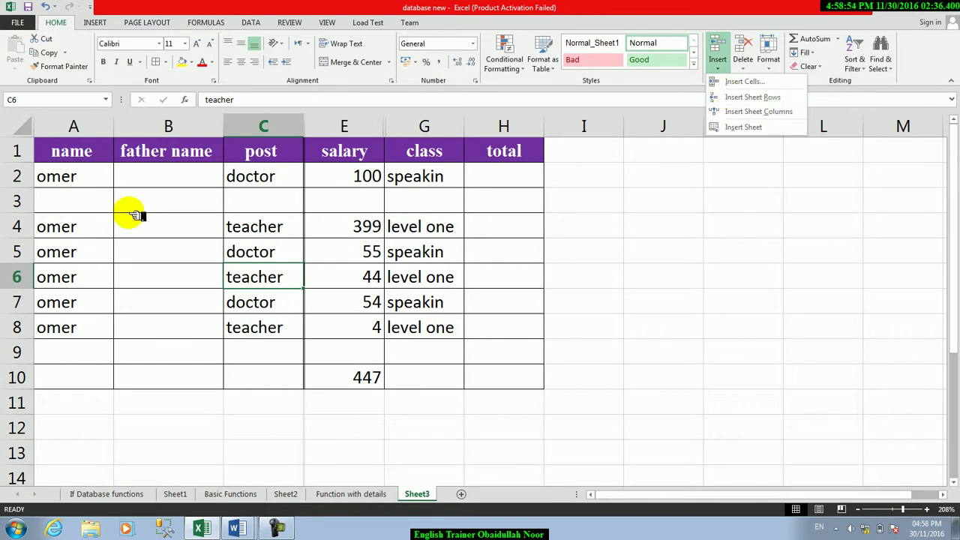
click(101, 218)
click(96, 219)
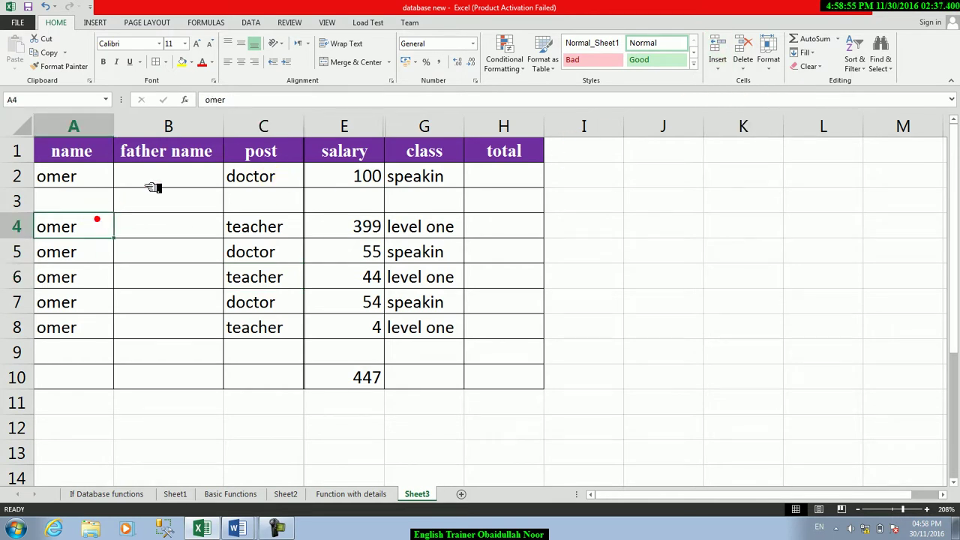
click(718, 67)
click(753, 98)
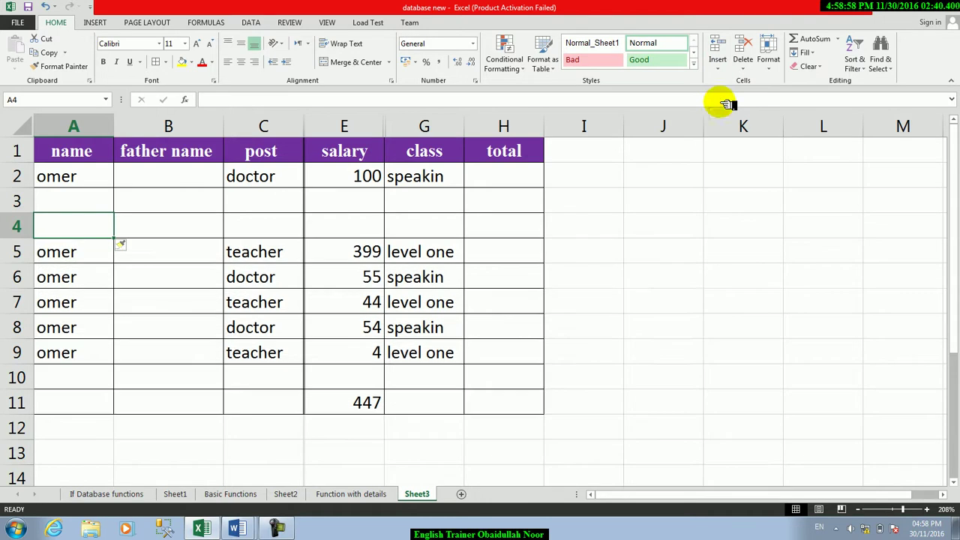
click(729, 71)
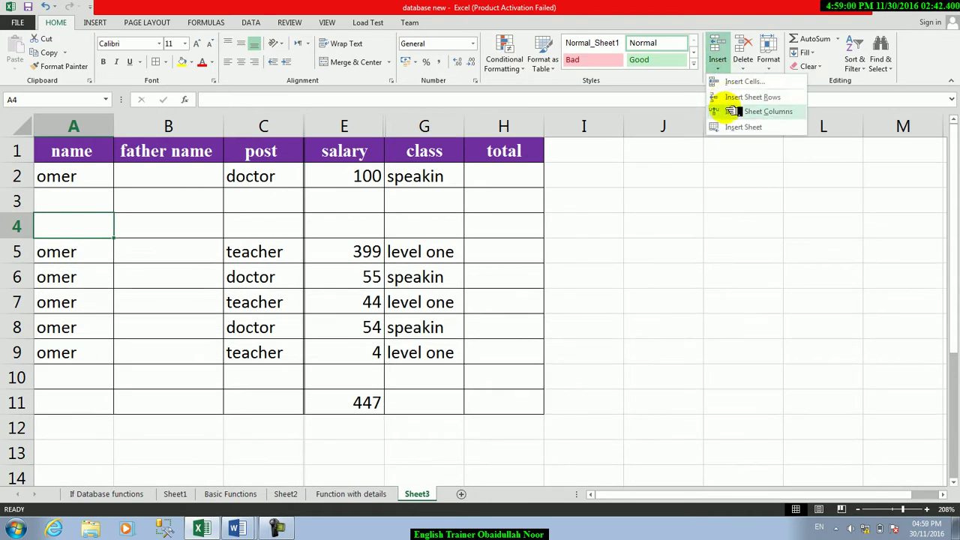
click(730, 112)
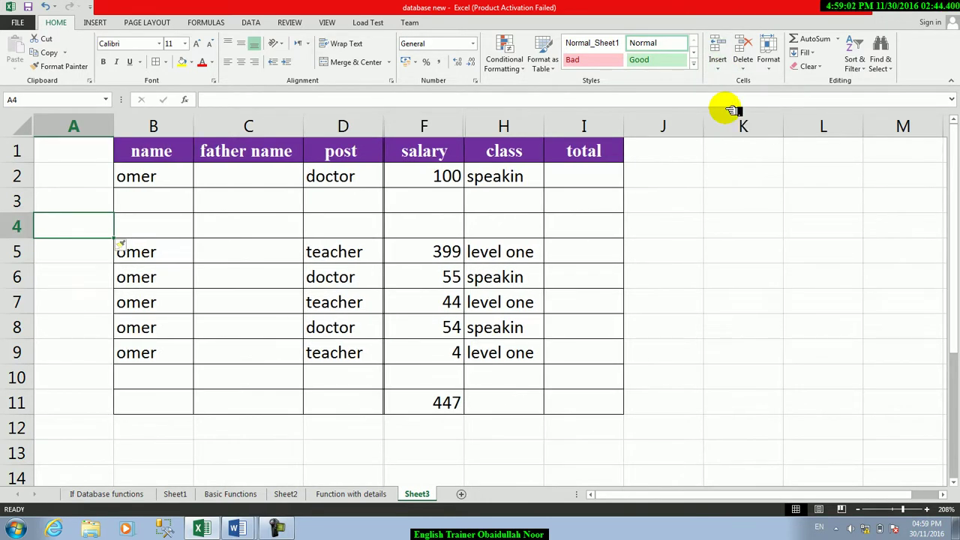
Step: Undo the trial row and column, then add a new blank Sheet4
key(ctrl+z)
key(ctrl+z)
click(720, 69)
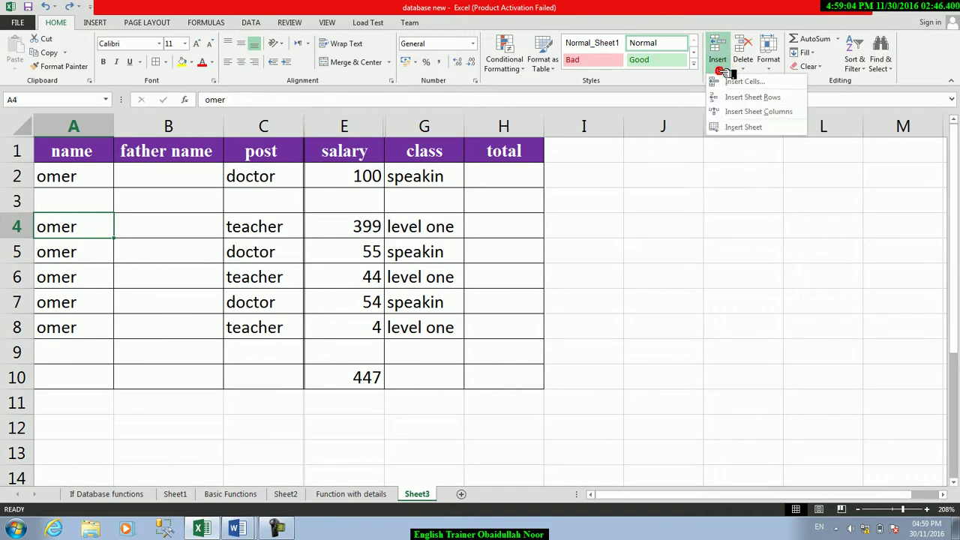
click(732, 128)
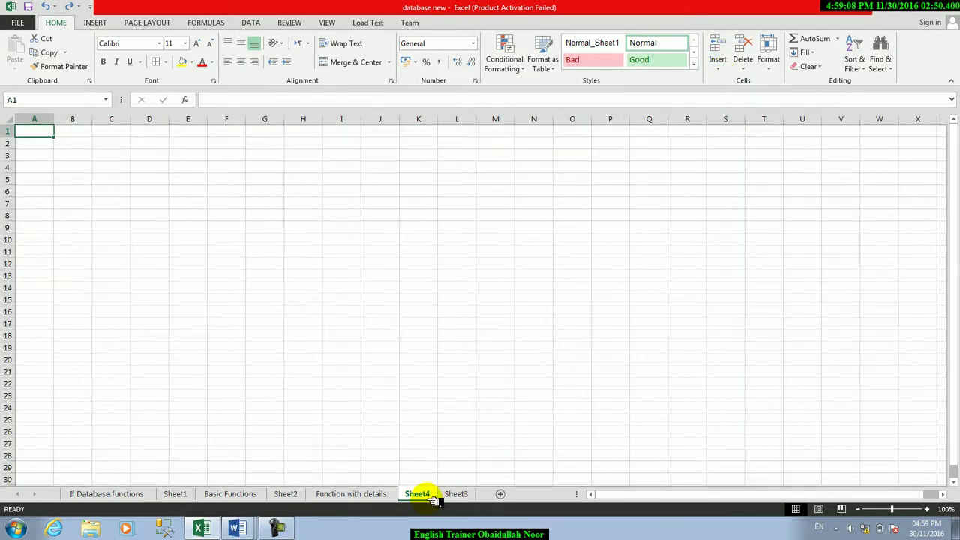
Step: Add three more blank worksheets, Sheet5 through Sheet7
click(720, 69)
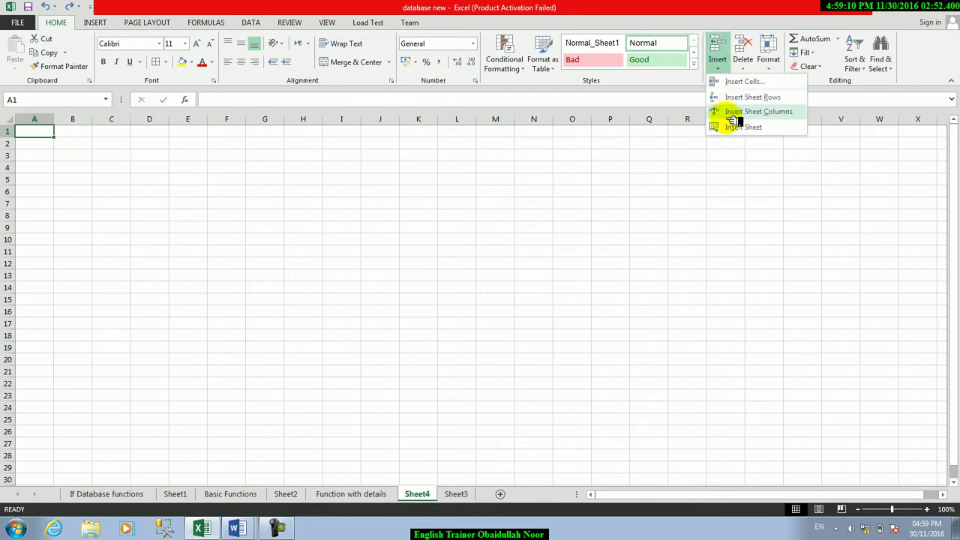
click(732, 126)
click(722, 69)
click(492, 315)
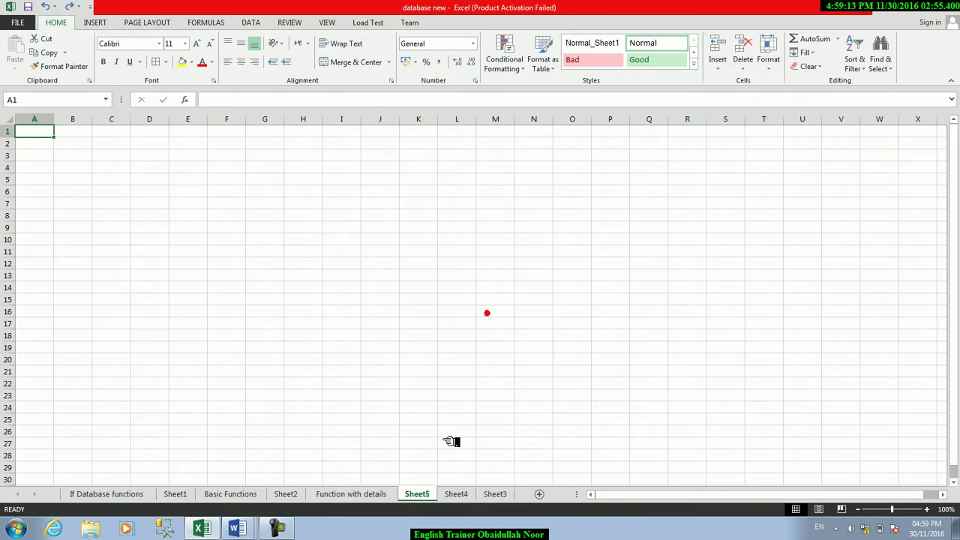
click(553, 495)
click(564, 494)
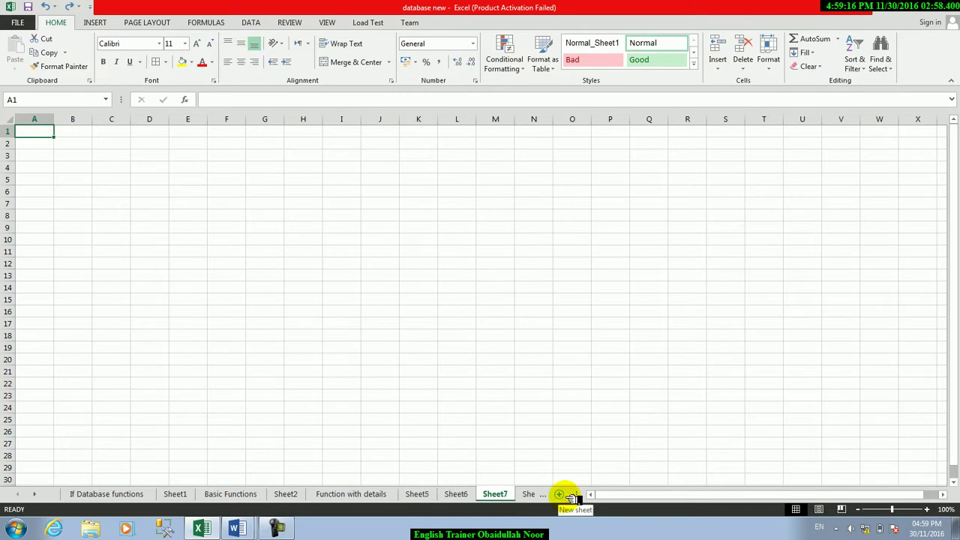
Step: Look through Sheet5 and Function with details, ending on Sheet2
click(416, 495)
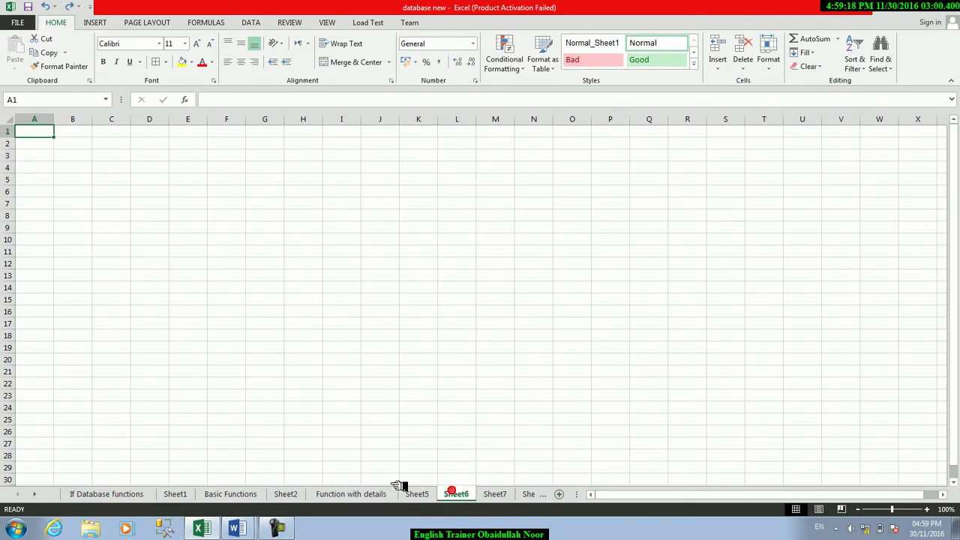
click(367, 495)
click(293, 495)
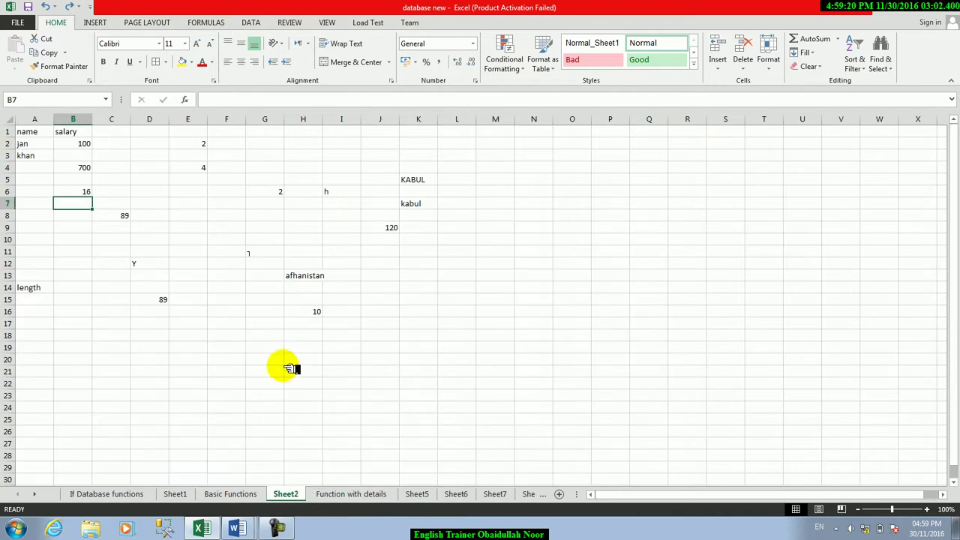
Step: On Sheet1, delete the omer cell in A5, shifting the names below up
click(174, 494)
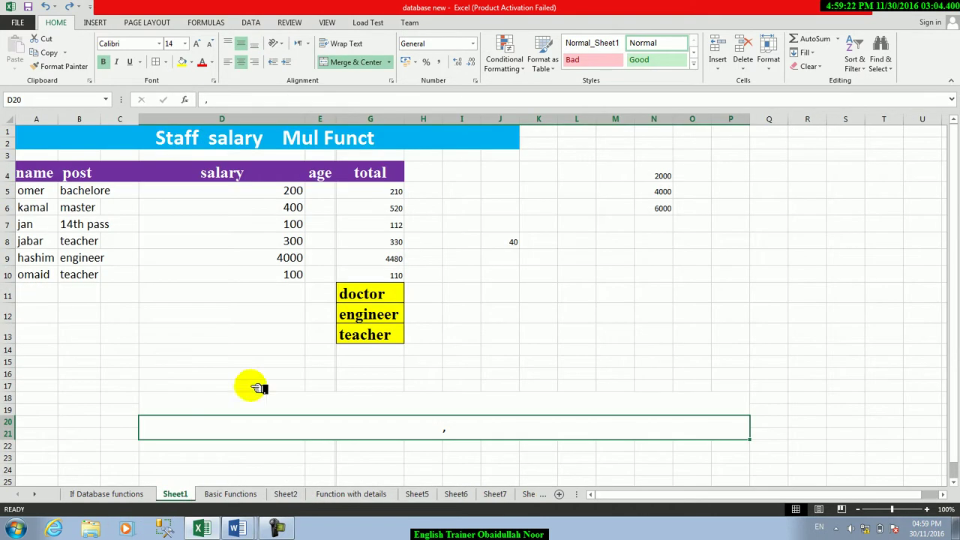
click(113, 208)
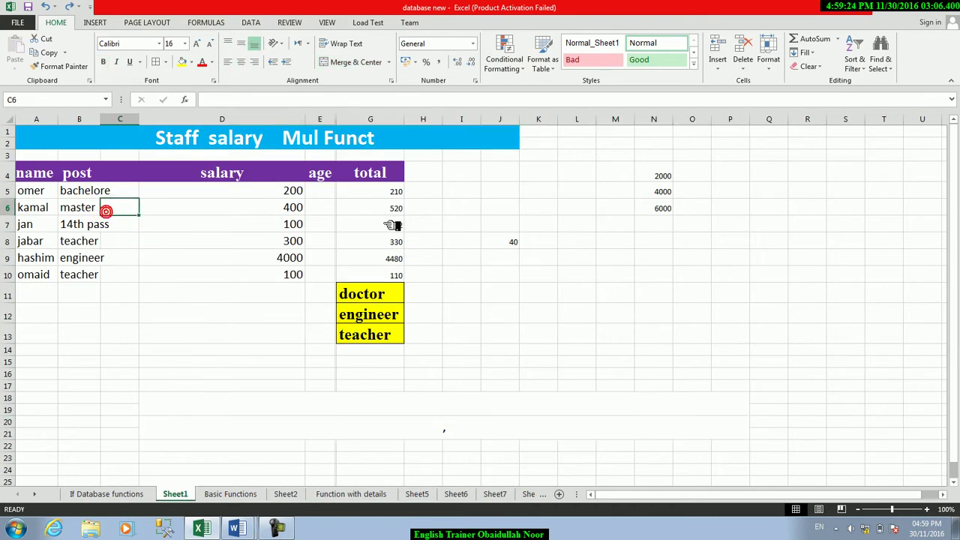
click(749, 73)
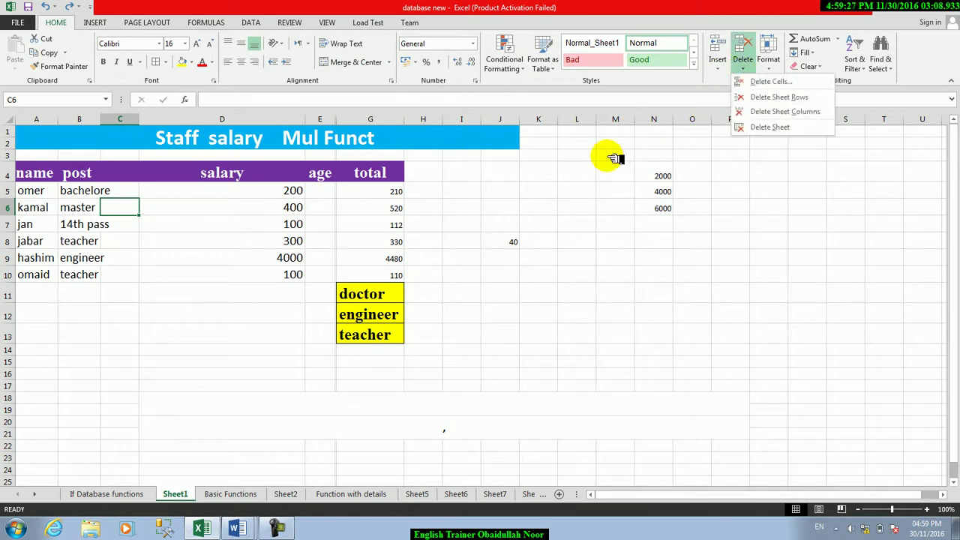
click(46, 195)
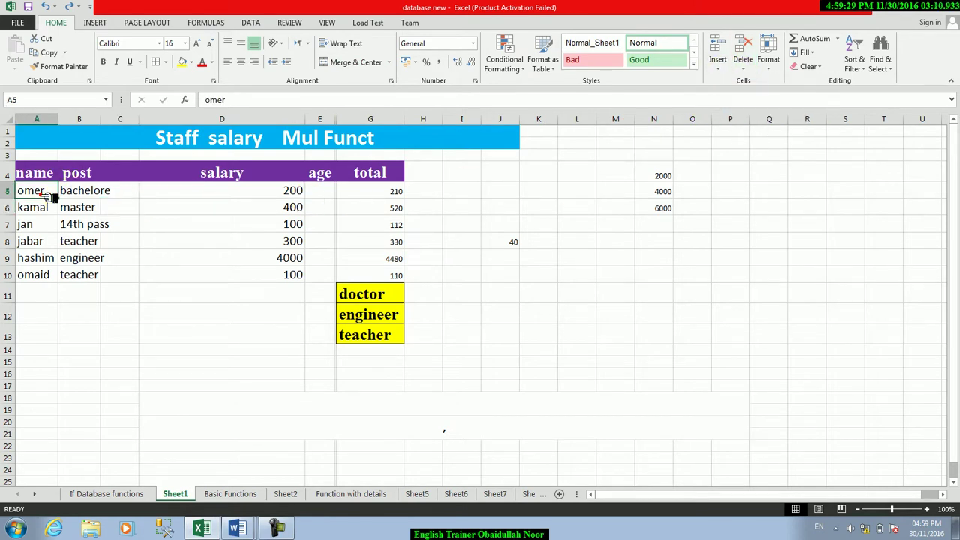
click(742, 66)
click(752, 81)
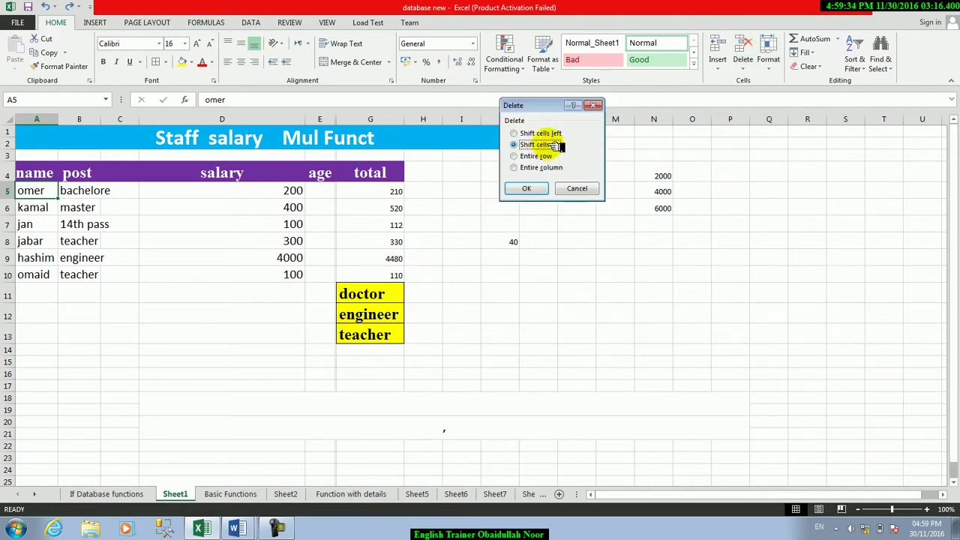
click(526, 189)
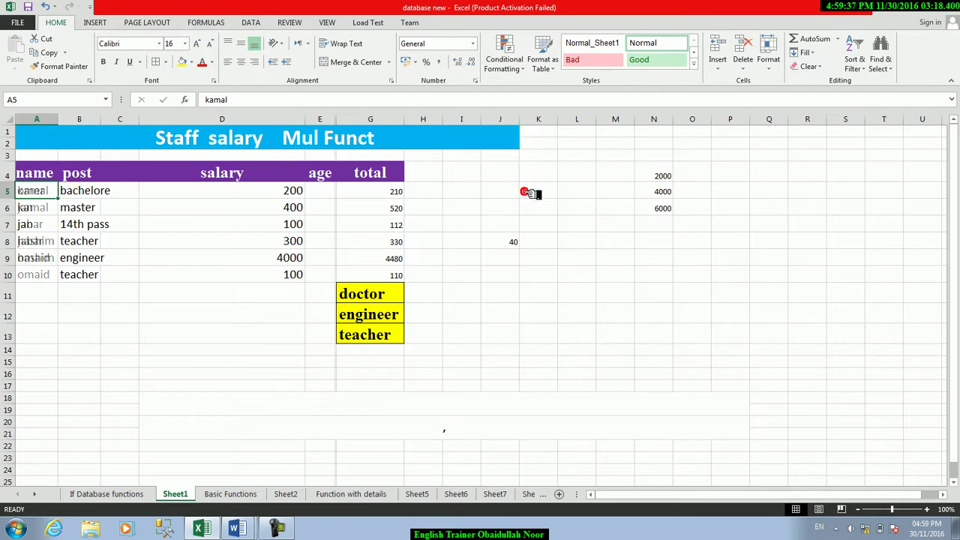
click(36, 275)
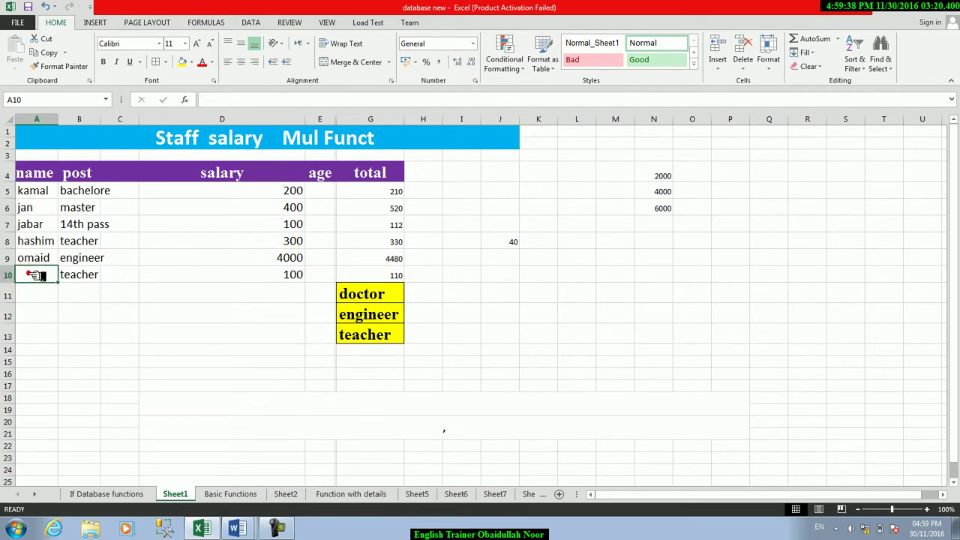
Step: On Sheet3, try deleting A4 with cells shifted left, then undo it
click(458, 496)
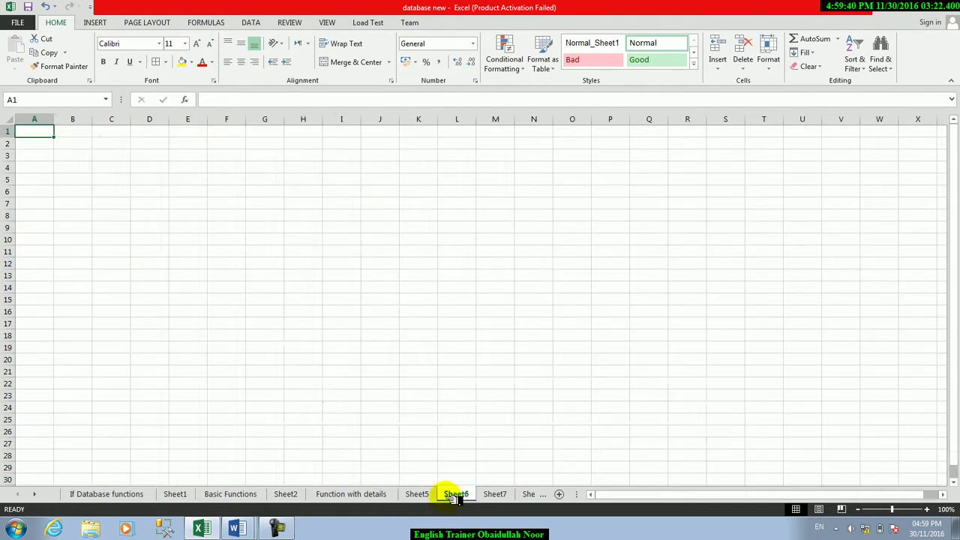
click(504, 495)
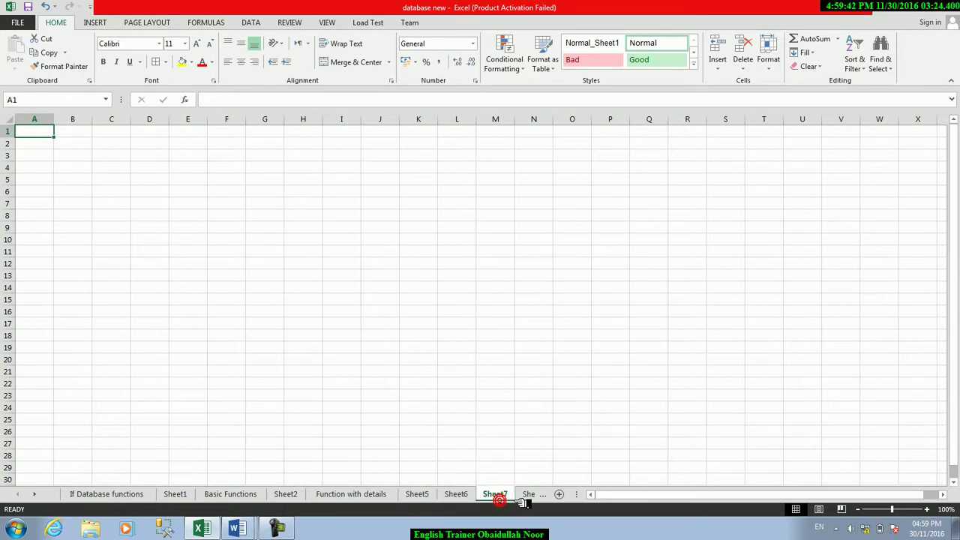
click(524, 496)
click(491, 495)
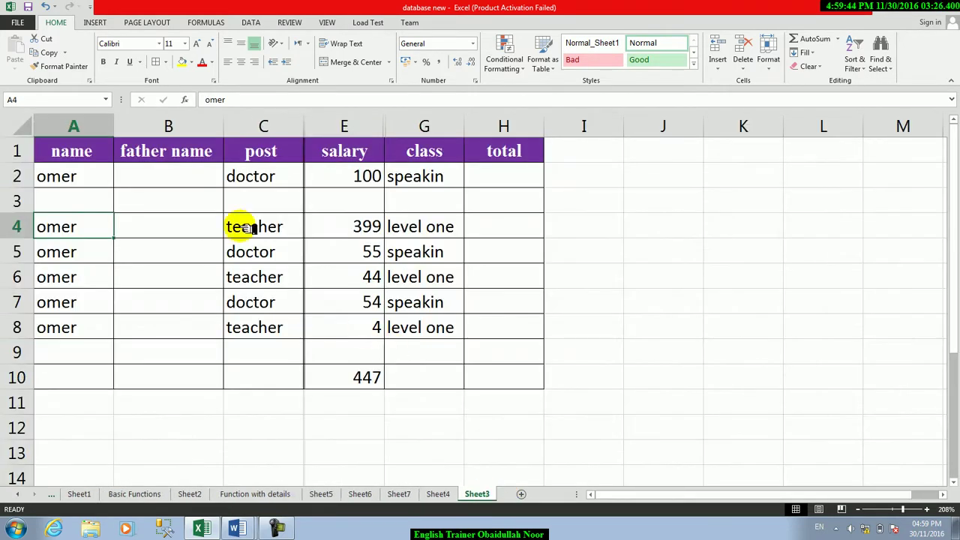
click(742, 68)
click(746, 78)
click(530, 132)
click(528, 189)
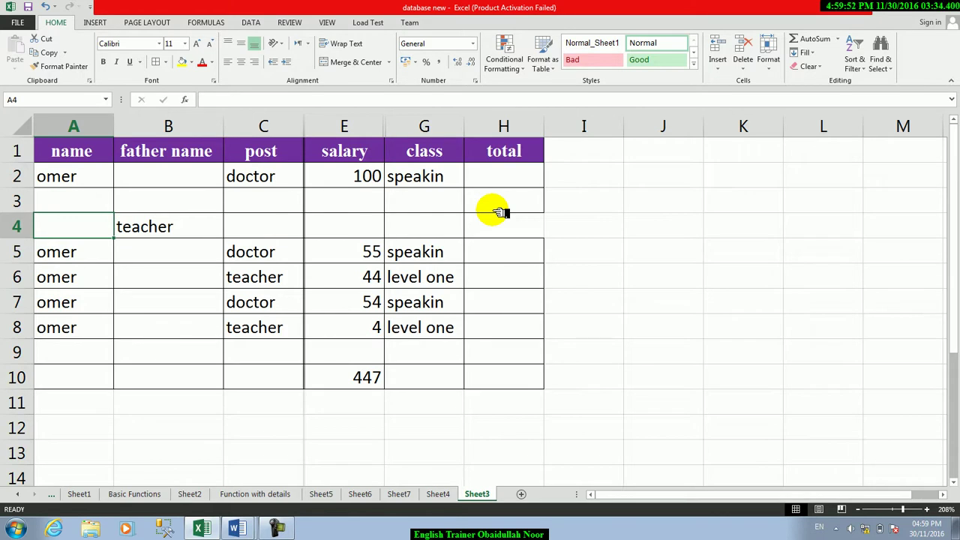
key(ctrl+z)
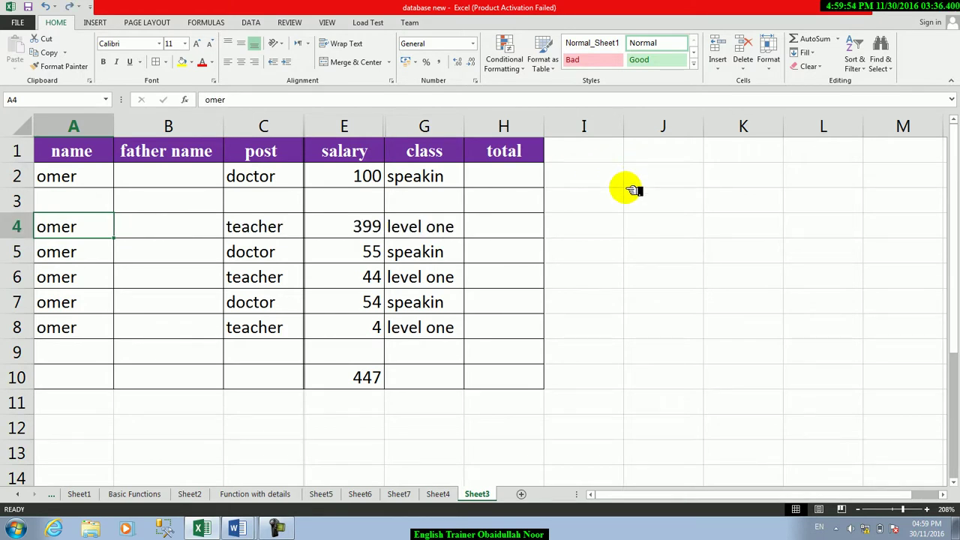
Step: Delete entire row 4 holding the omer/teacher/399 record, leaving the salary total as #REF!
click(742, 69)
click(754, 83)
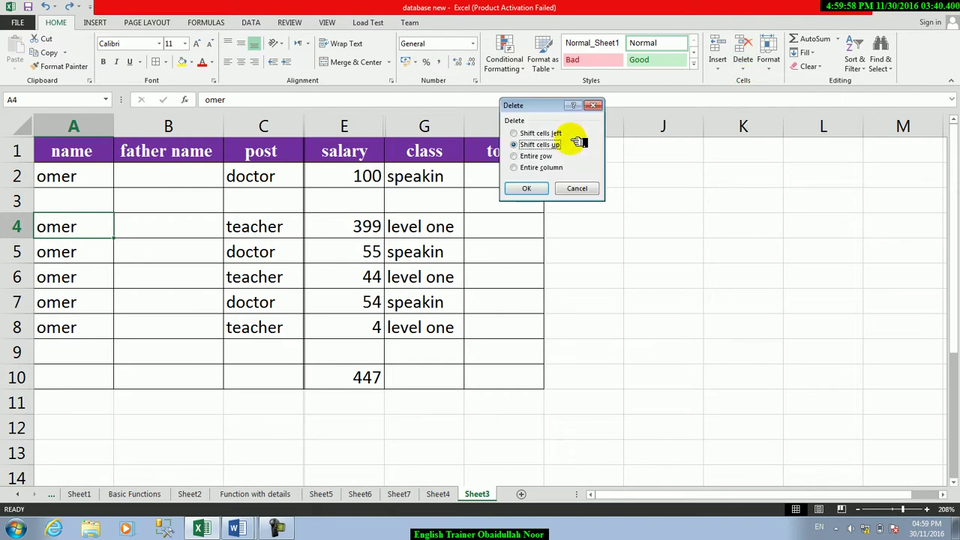
click(525, 188)
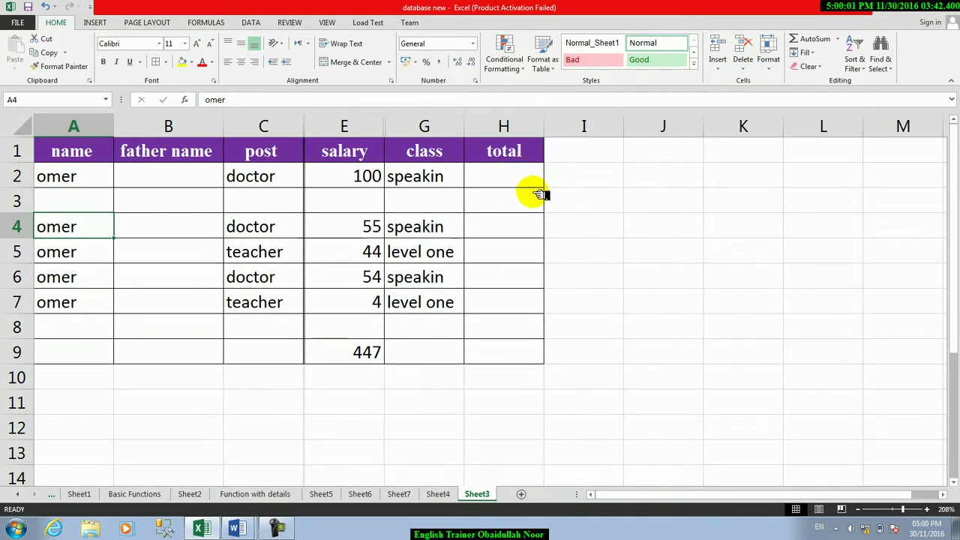
click(746, 71)
click(755, 82)
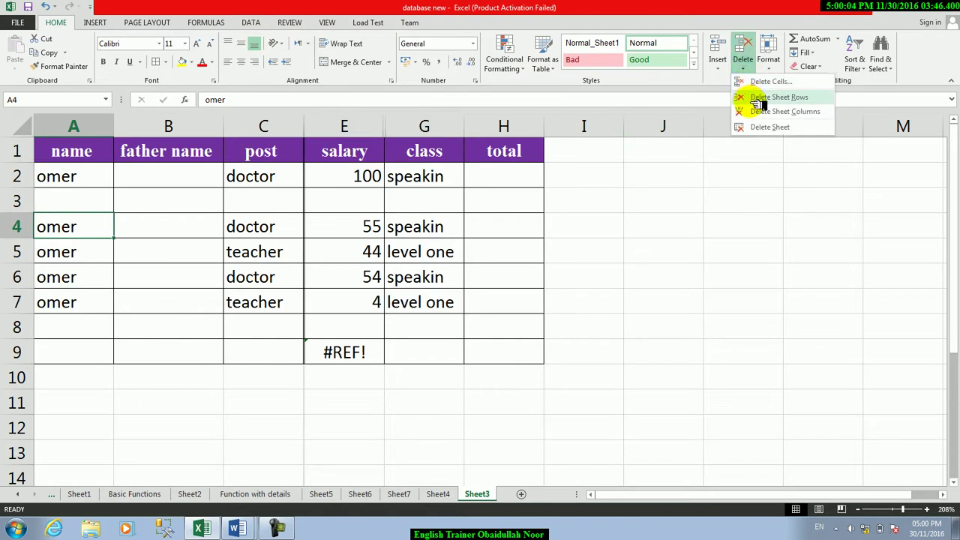
click(755, 83)
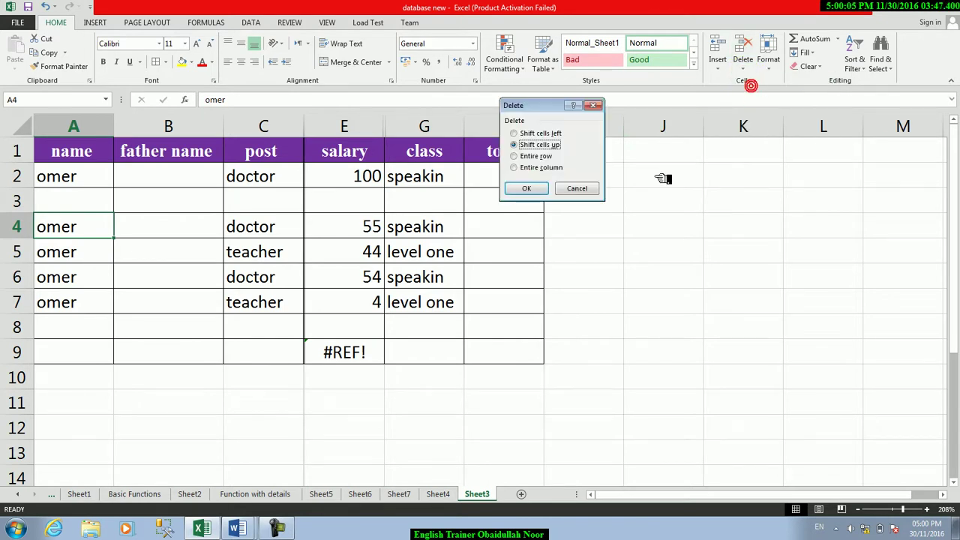
click(539, 192)
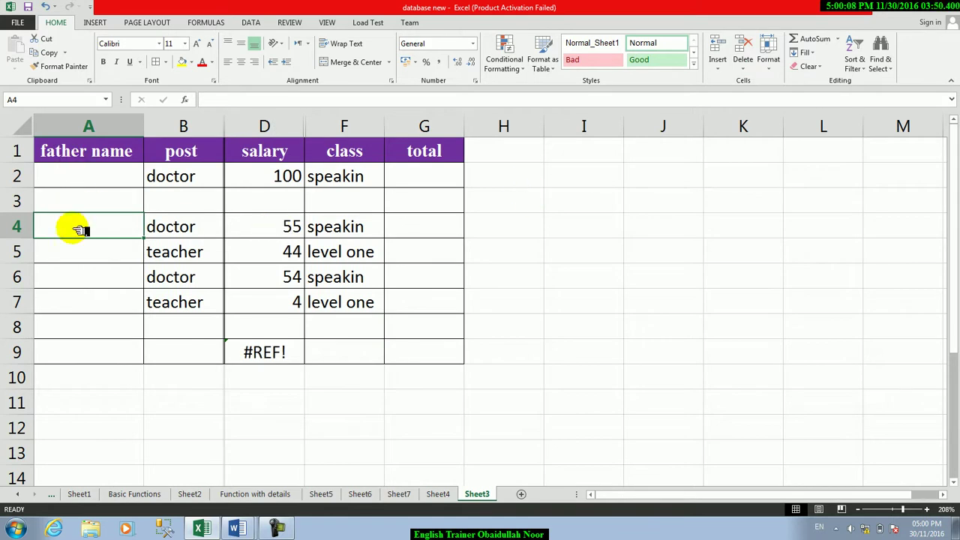
key(ctrl+z)
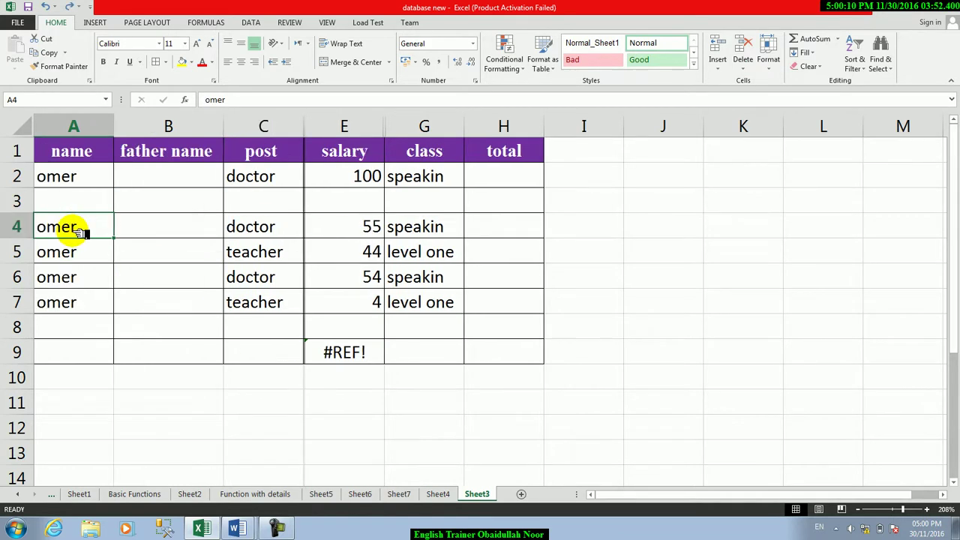
click(746, 64)
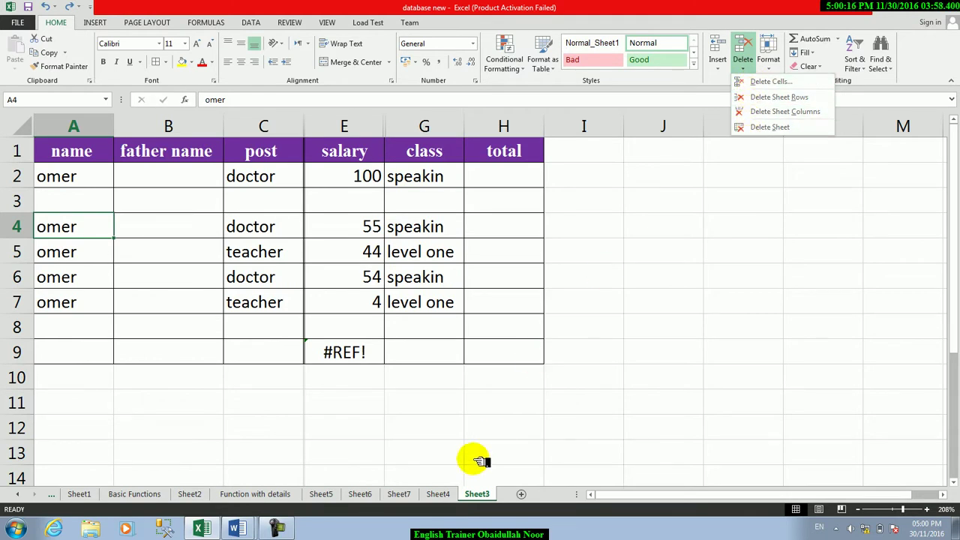
click(442, 492)
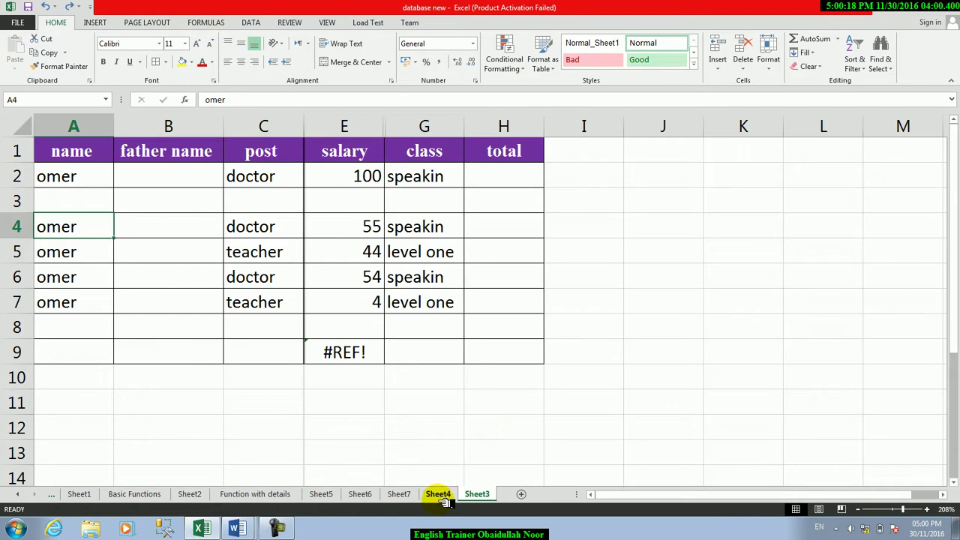
Step: Delete the empty Sheet4, Sheet7 and Sheet6, then select cell E6 on Sheet3
click(438, 494)
click(743, 63)
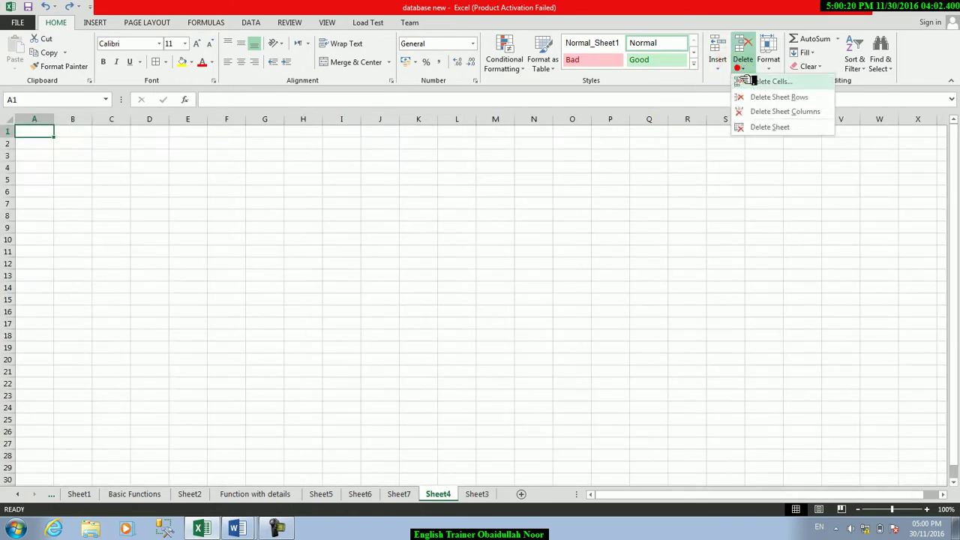
click(745, 123)
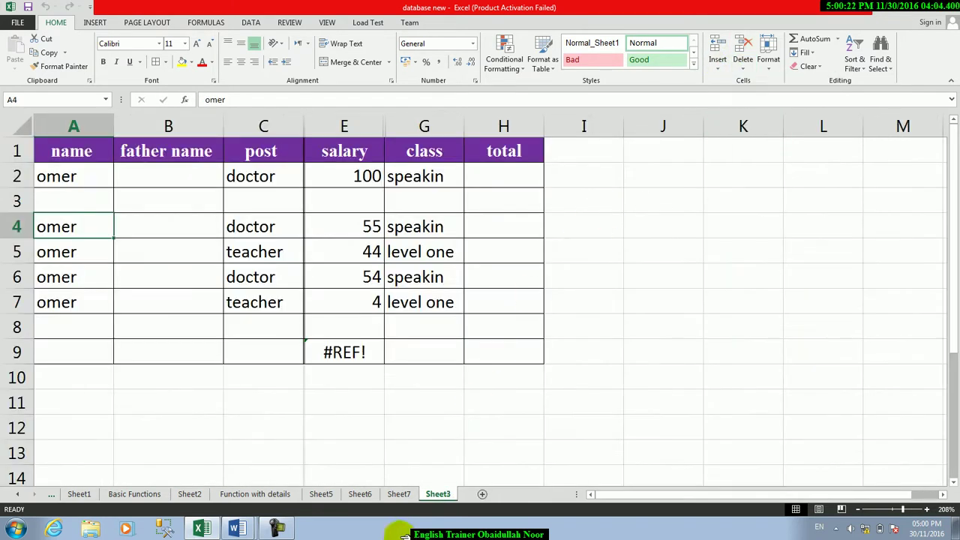
click(409, 495)
right_click(410, 494)
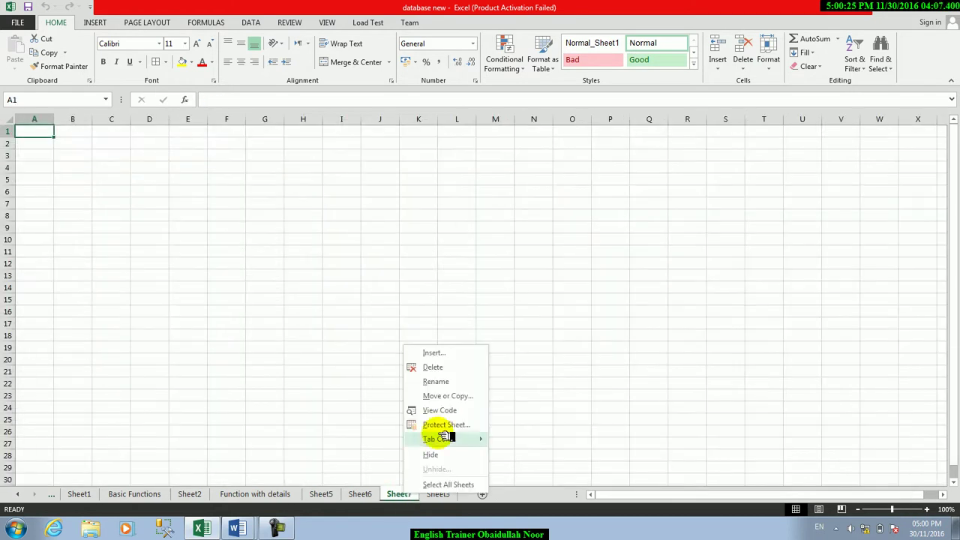
click(443, 367)
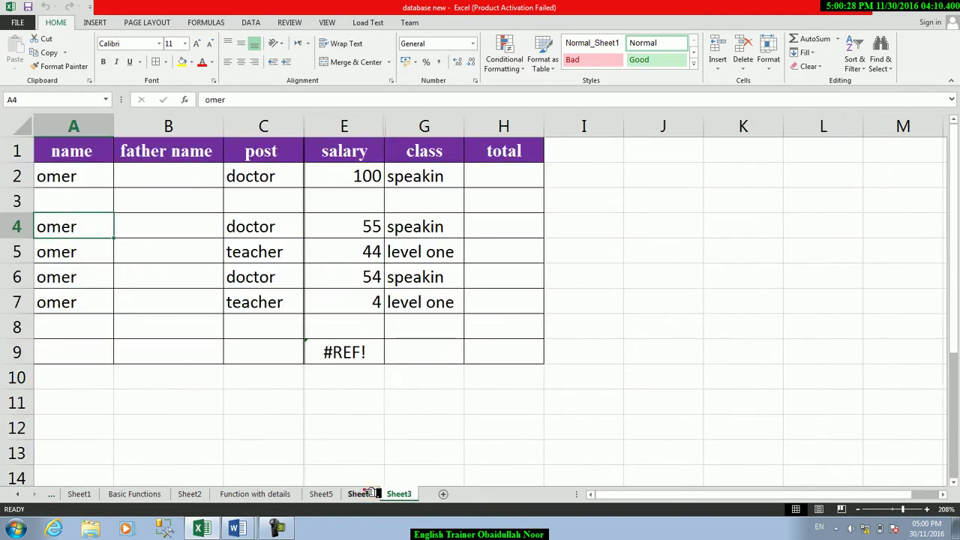
click(369, 493)
right_click(369, 492)
click(399, 367)
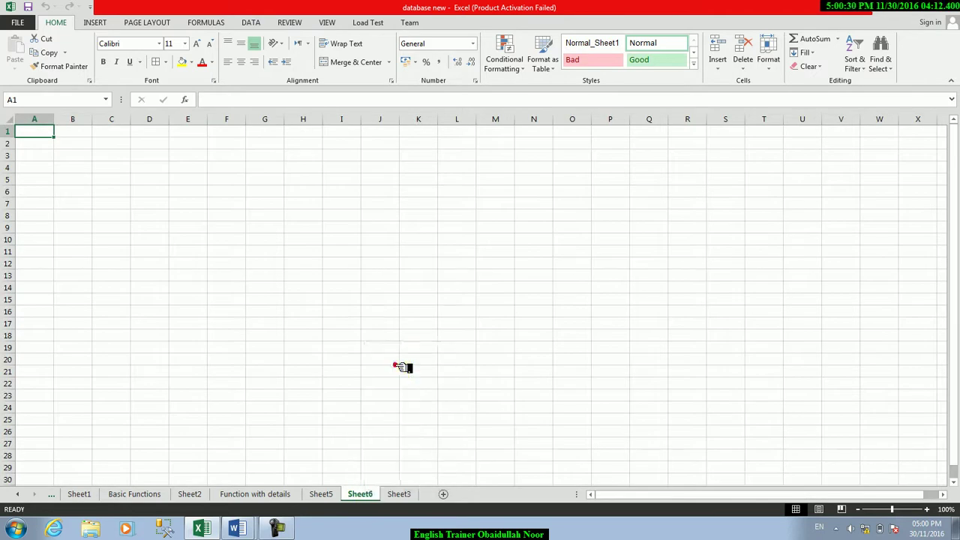
click(379, 275)
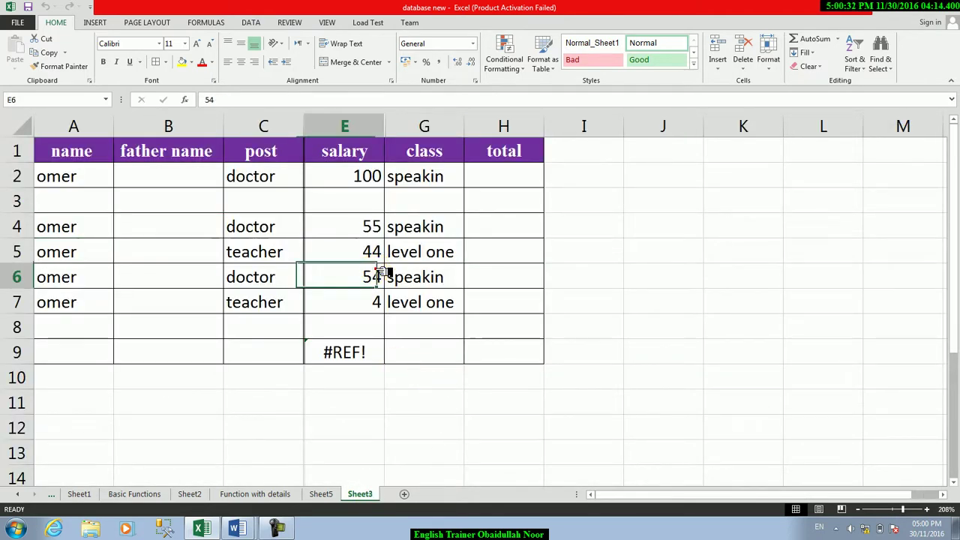
Step: Look through the Format options and select A1:C4, then A2, changing nothing
click(769, 64)
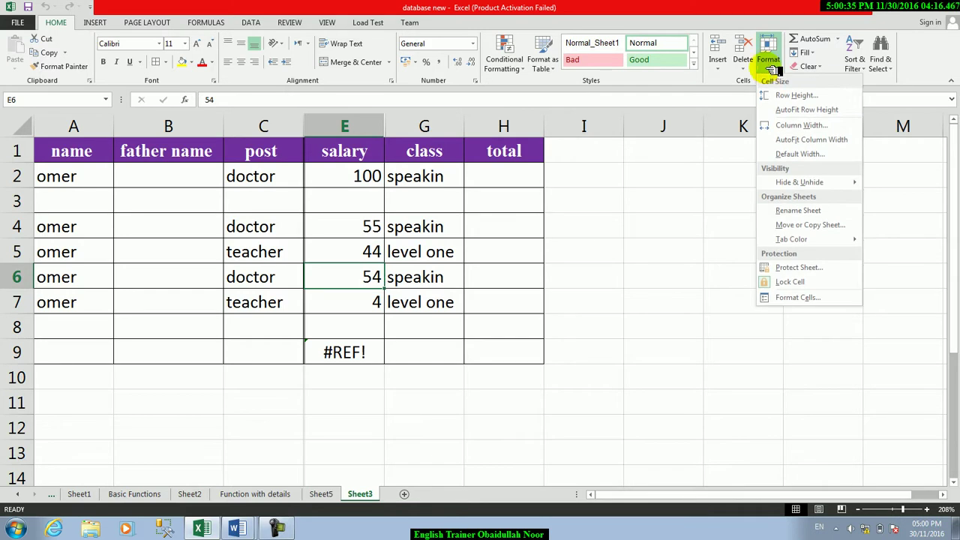
click(690, 208)
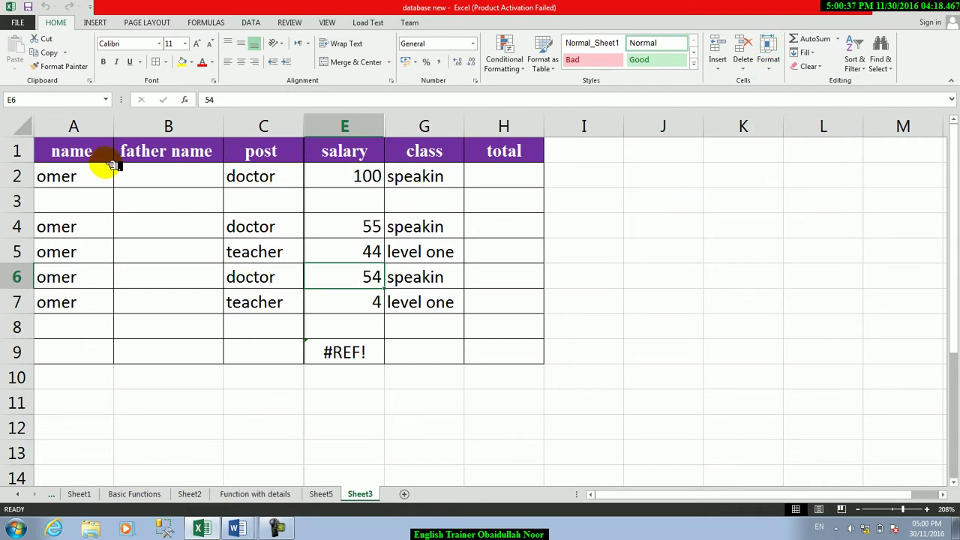
drag(109, 159, 250, 219)
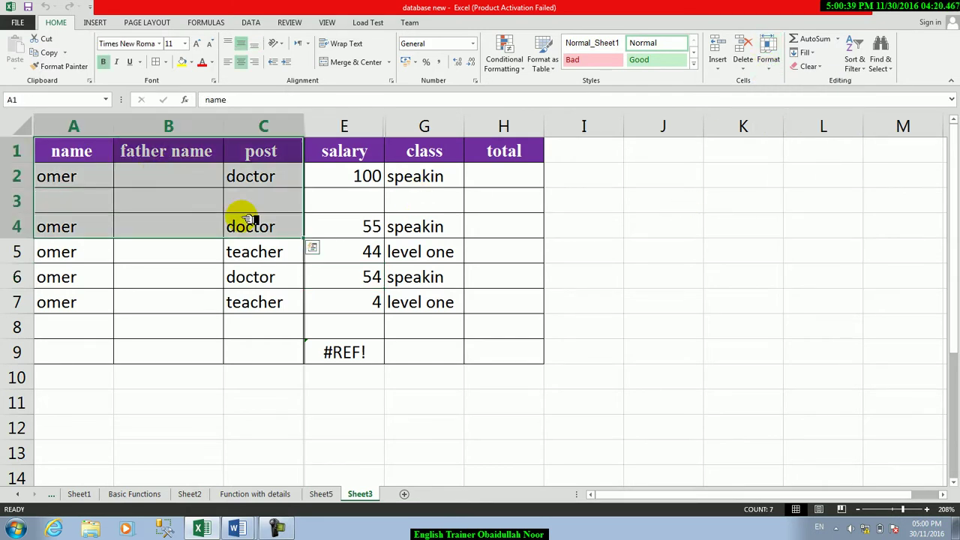
click(102, 184)
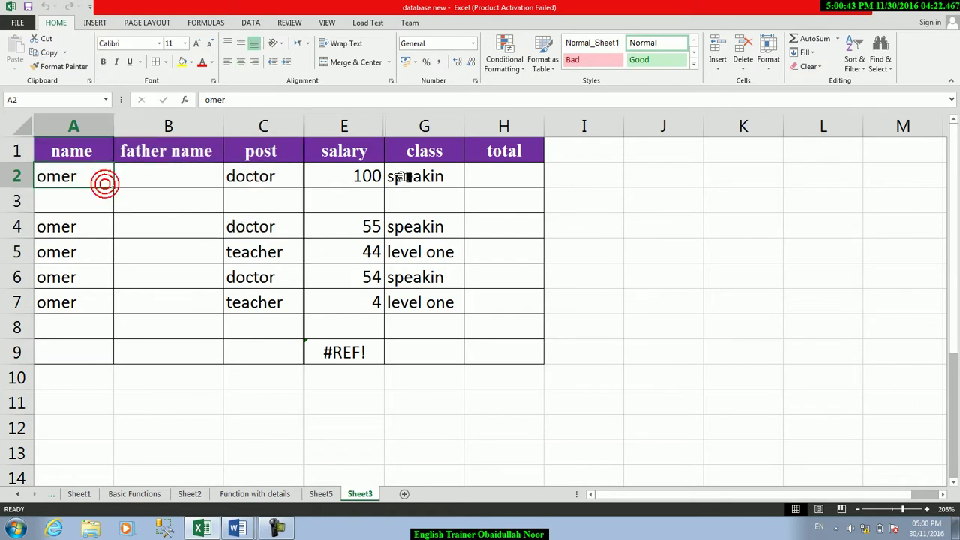
click(768, 54)
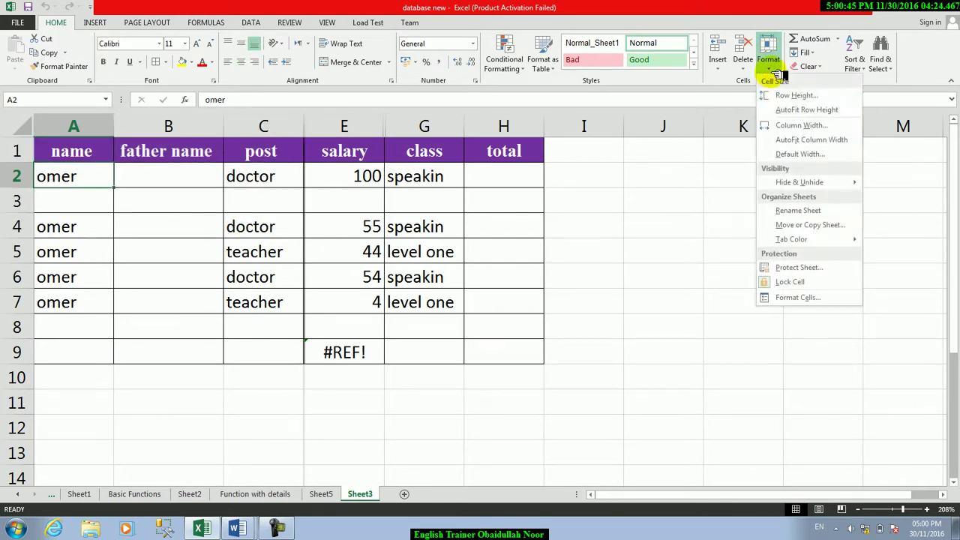
click(434, 259)
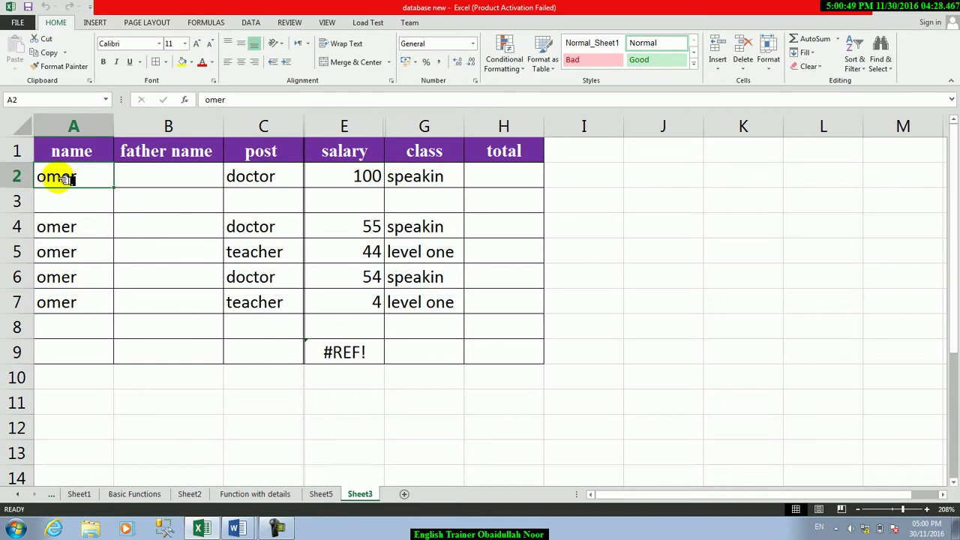
Step: Drag row 2 taller, restore its normal height, and leave Row Height unchanged
drag(16, 188, 34, 246)
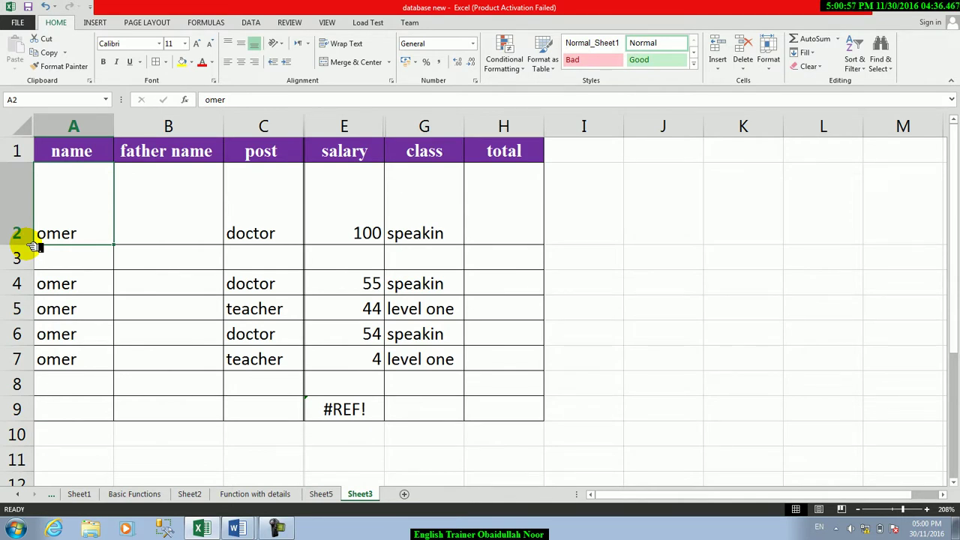
double_click(34, 245)
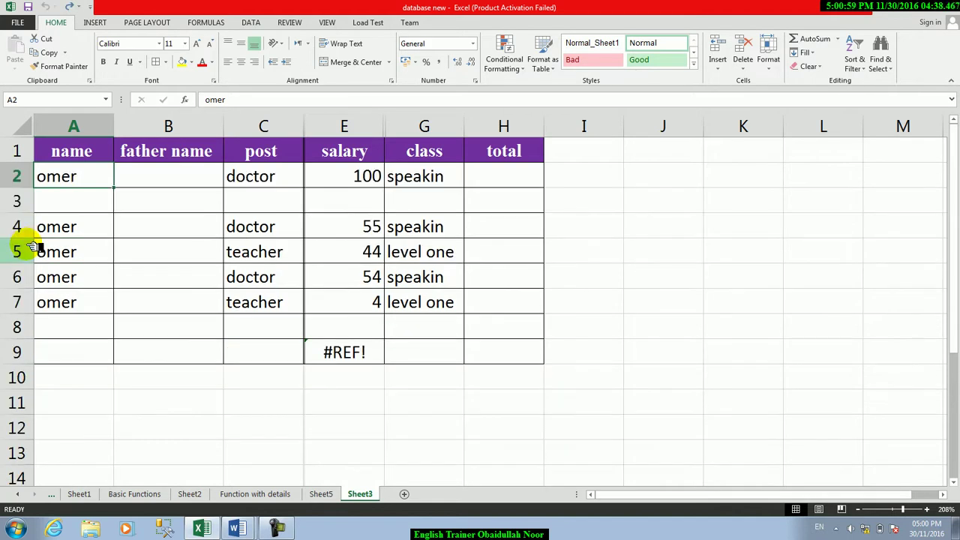
click(771, 72)
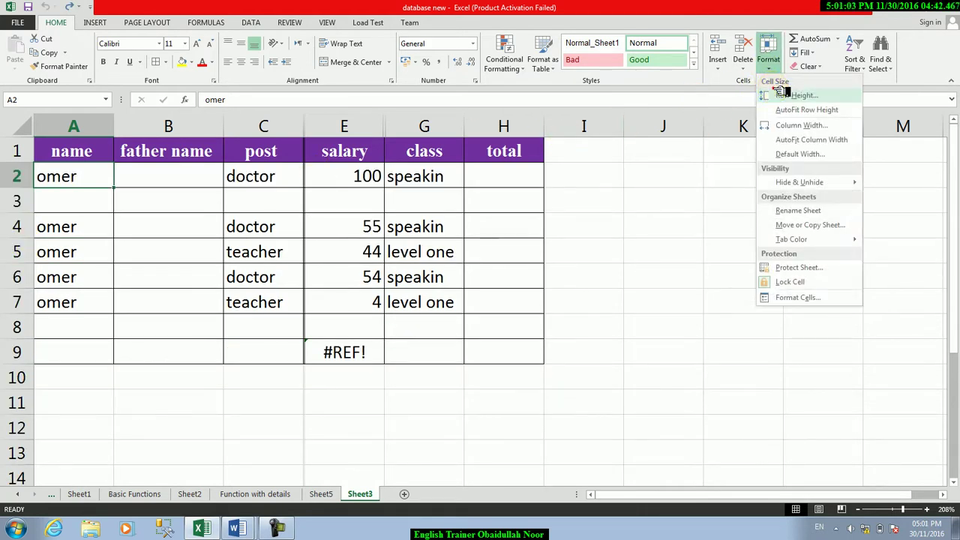
click(773, 91)
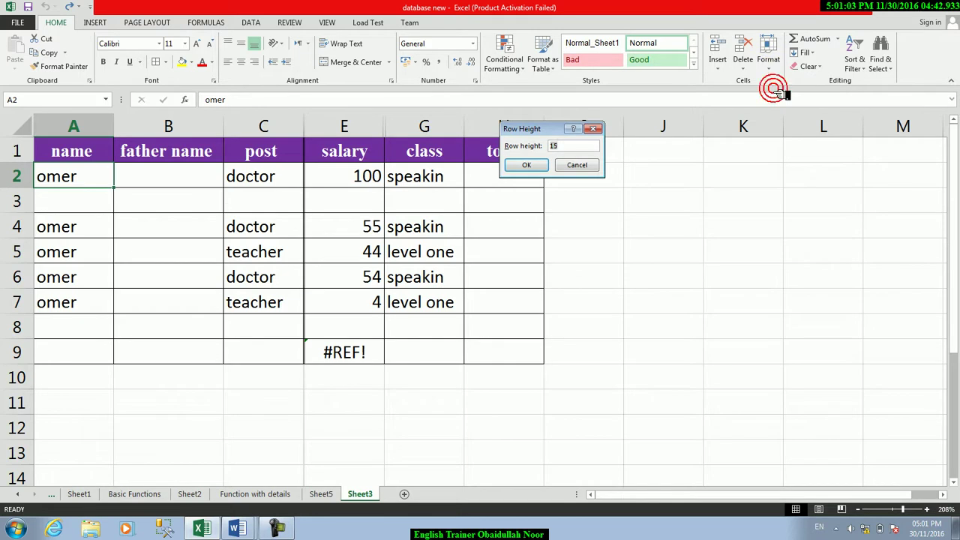
click(594, 164)
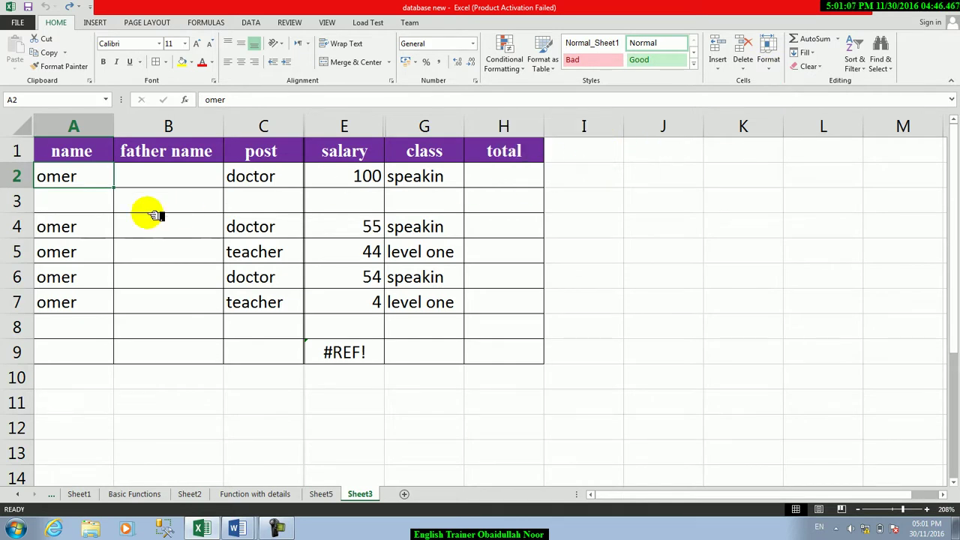
Step: Make row 3 about twice as tall, then set its row height to 10
click(102, 209)
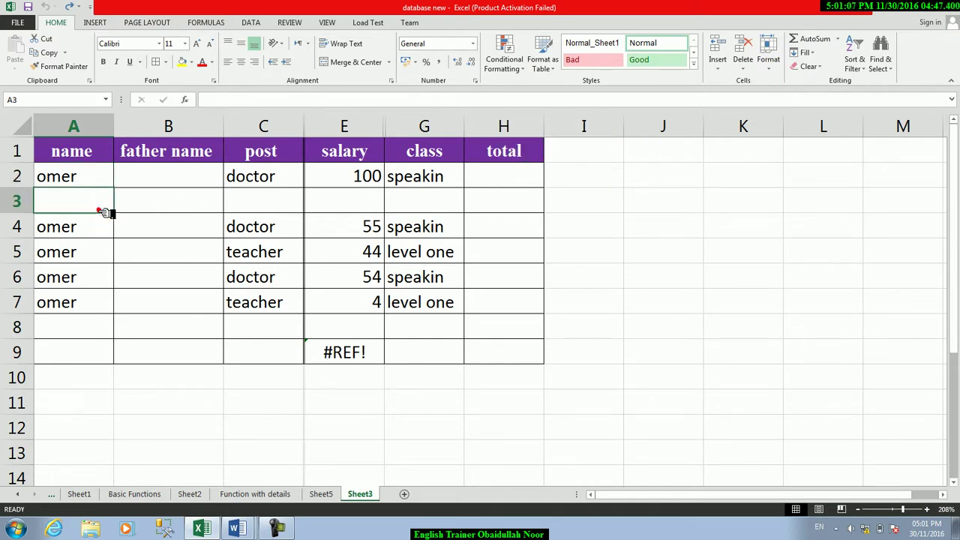
click(766, 59)
click(768, 90)
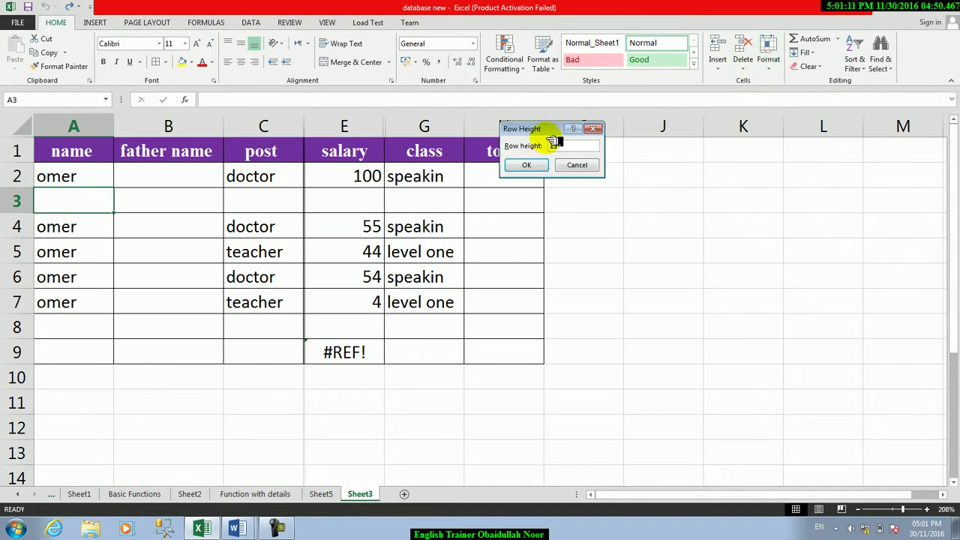
click(561, 164)
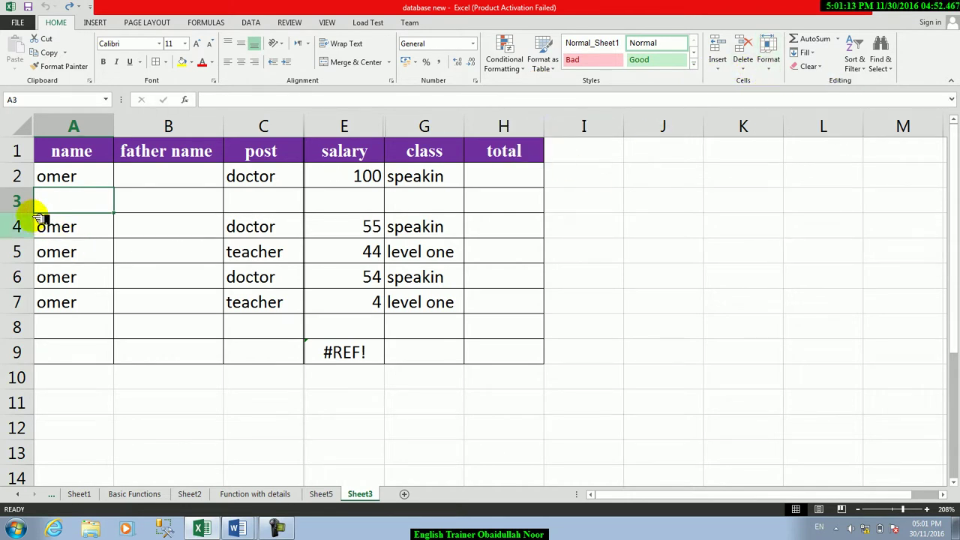
drag(37, 214, 37, 238)
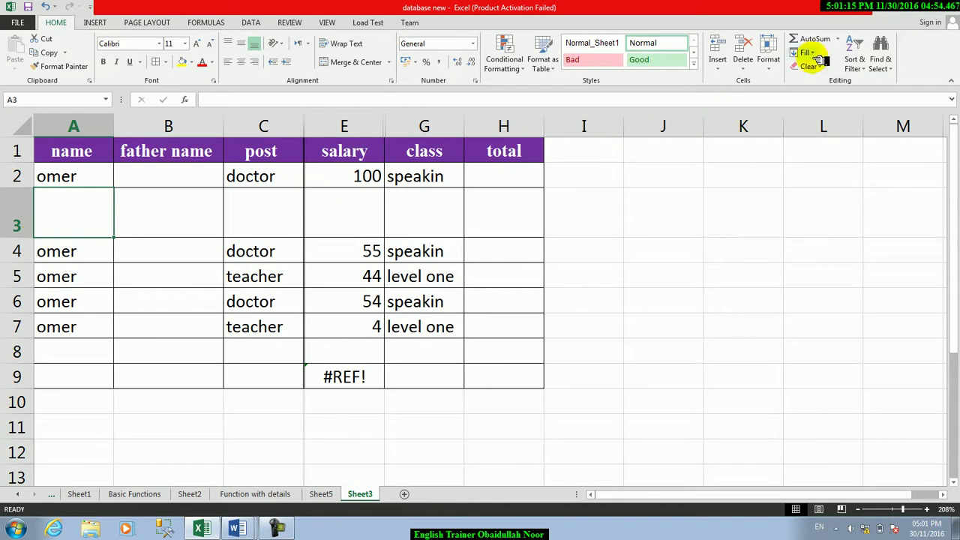
click(780, 67)
click(784, 93)
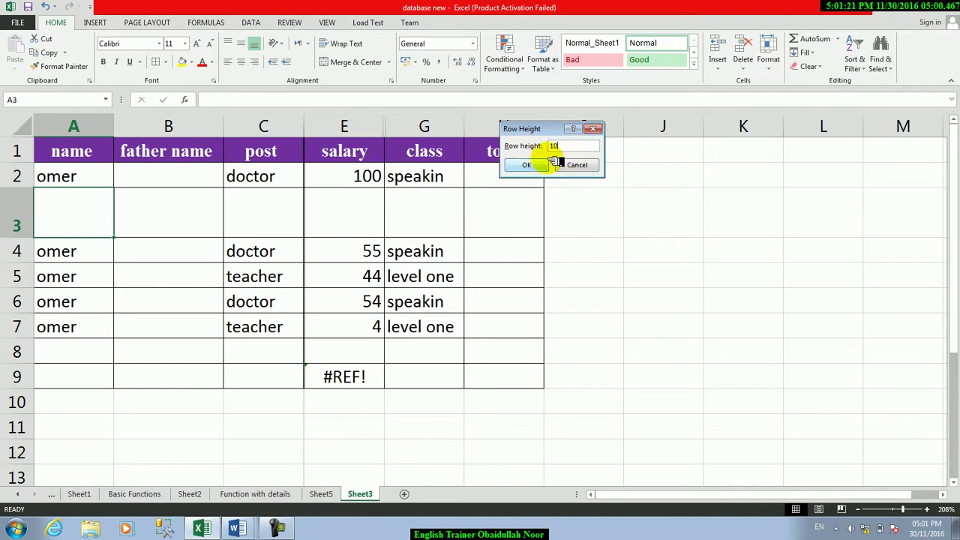
click(529, 165)
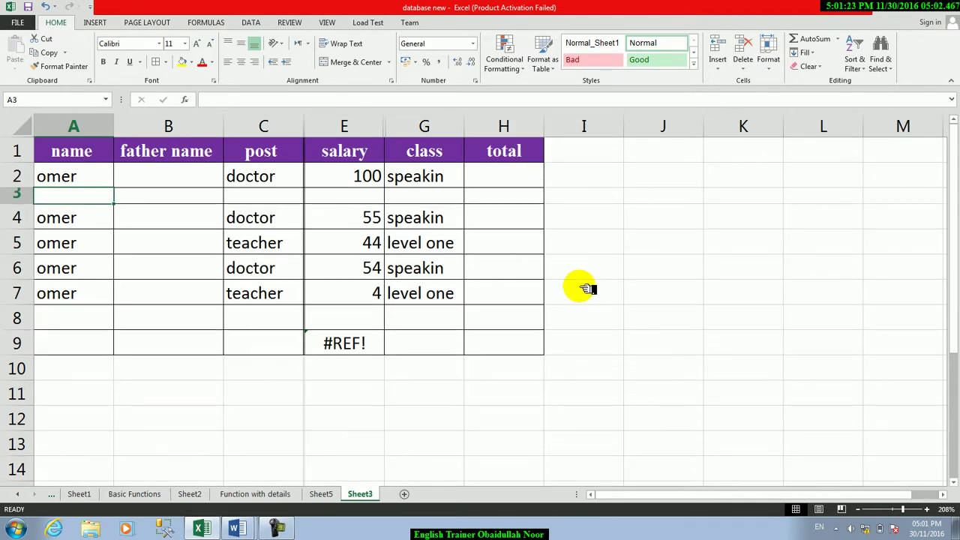
Step: Drag rows 3 and 4 taller, then set both back to row height 15
click(92, 176)
drag(37, 202, 33, 266)
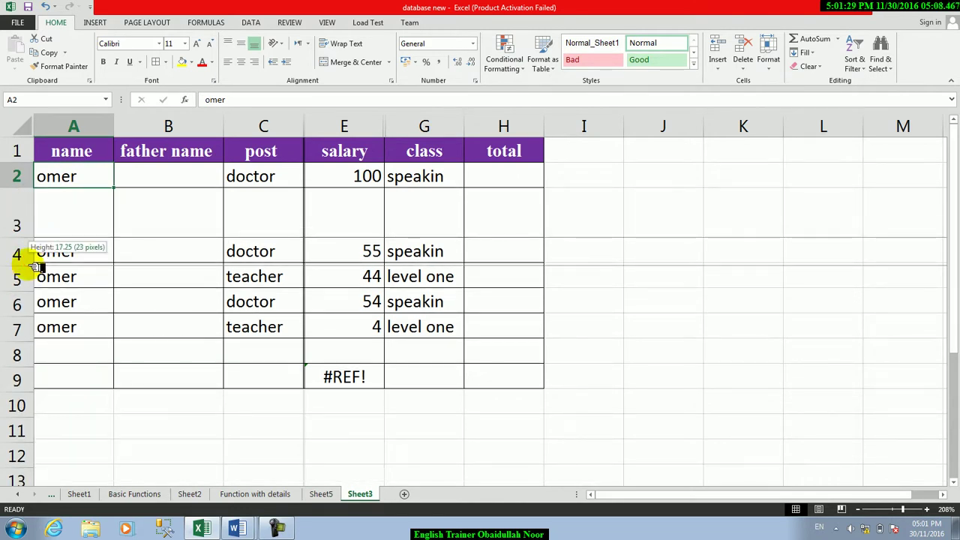
drag(35, 266, 37, 279)
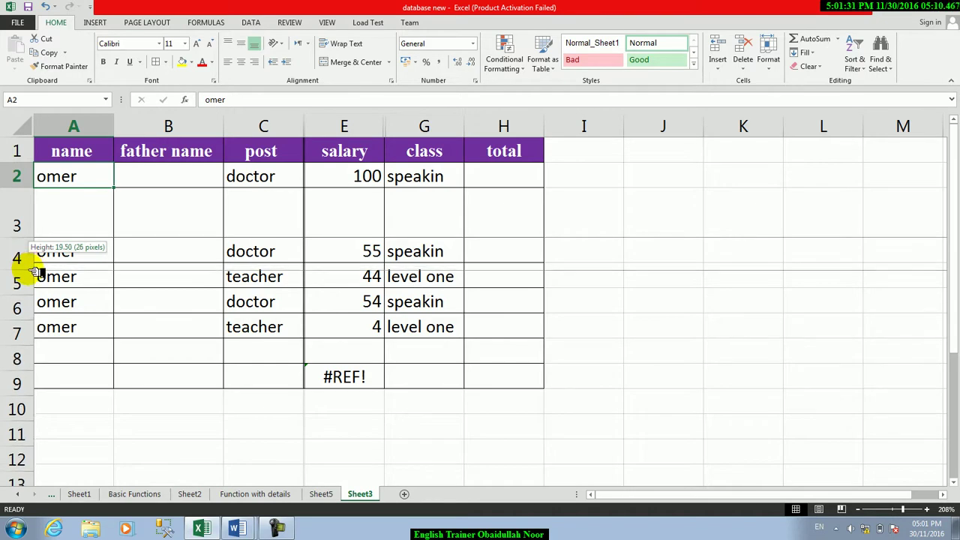
drag(64, 197, 482, 257)
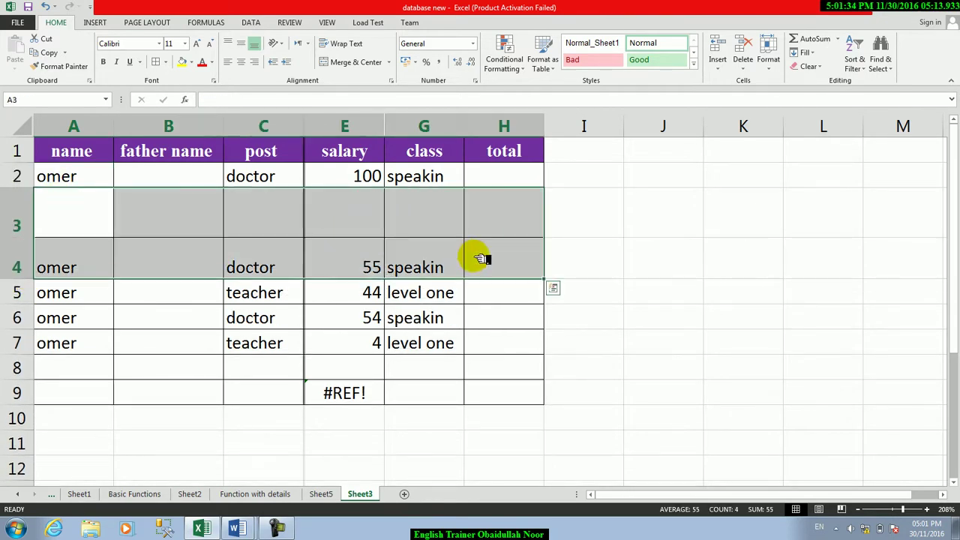
click(771, 66)
click(784, 95)
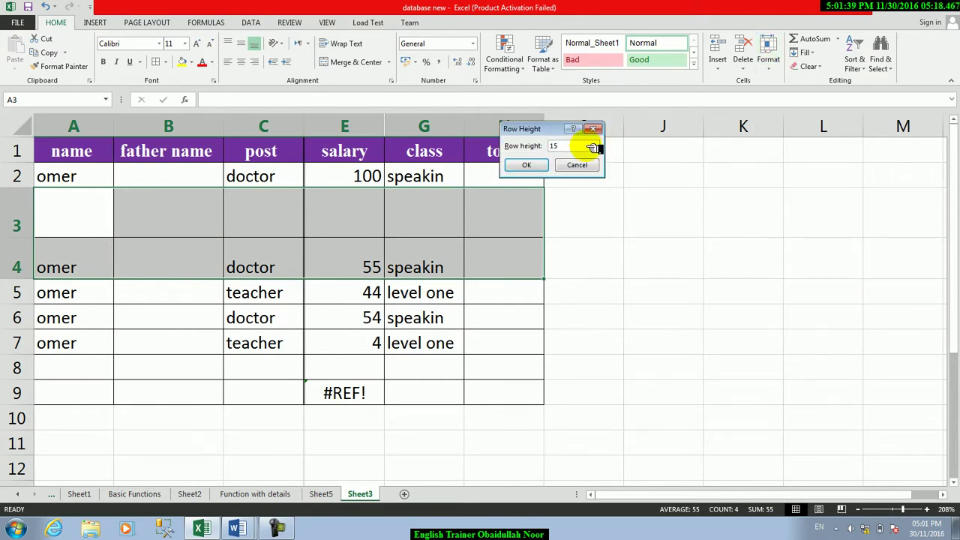
click(542, 165)
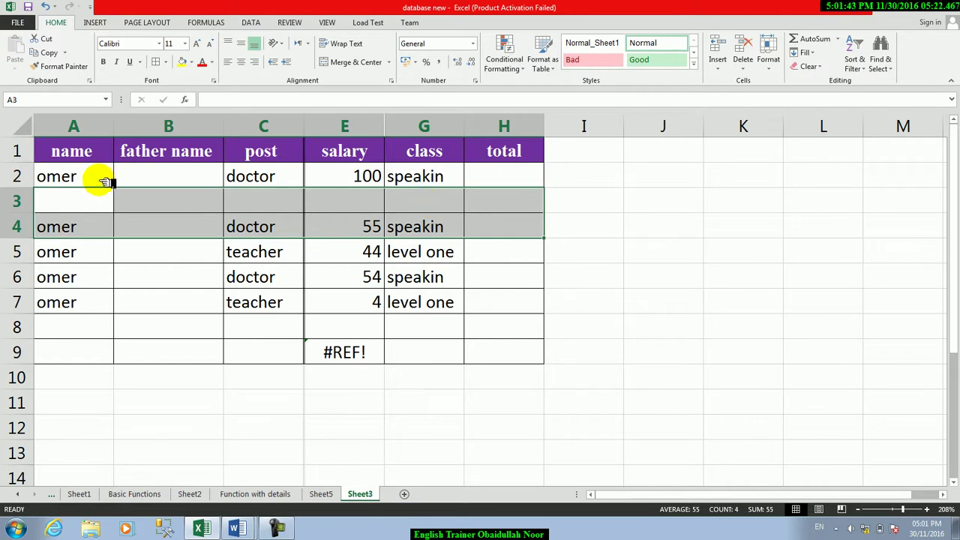
Step: Drag row 2 taller, then AutoFit its height back to the contents
drag(105, 182, 483, 322)
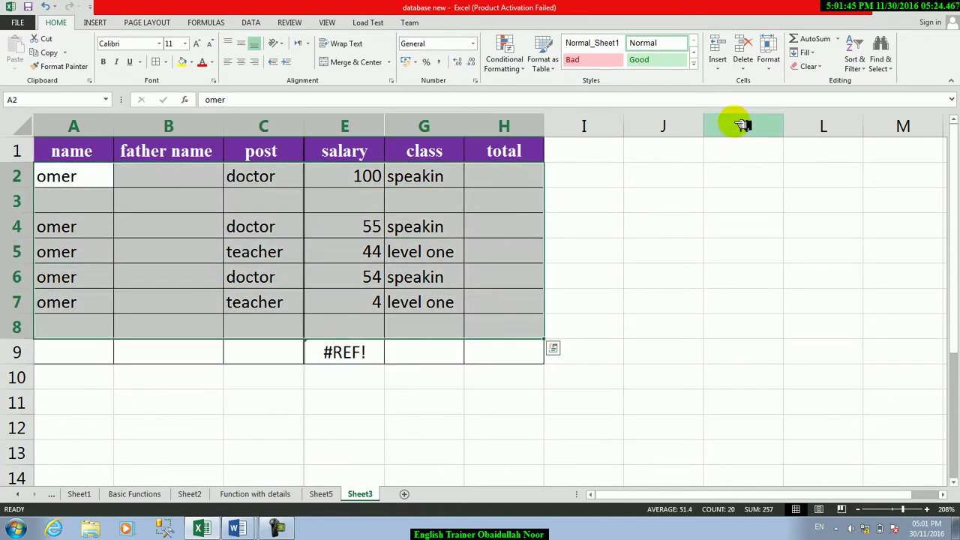
click(768, 53)
click(782, 110)
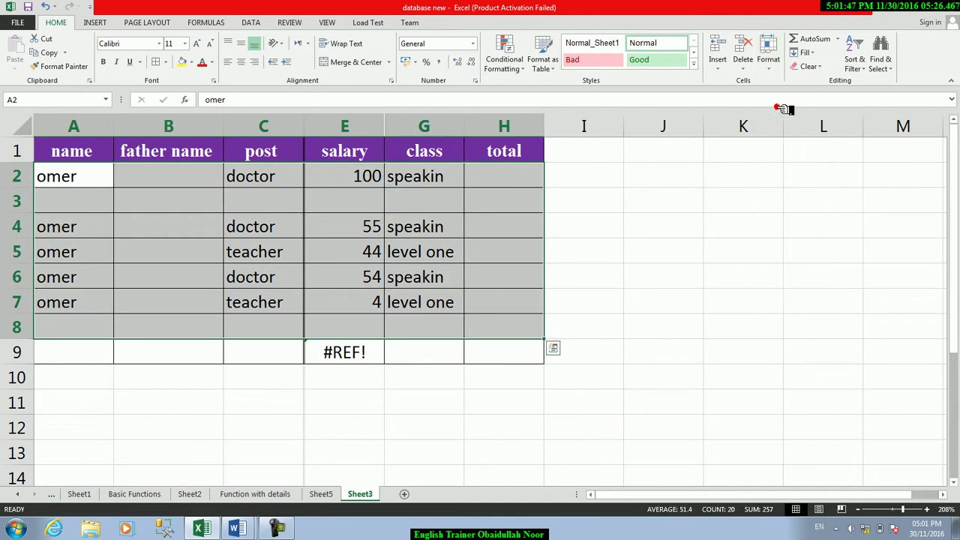
click(97, 209)
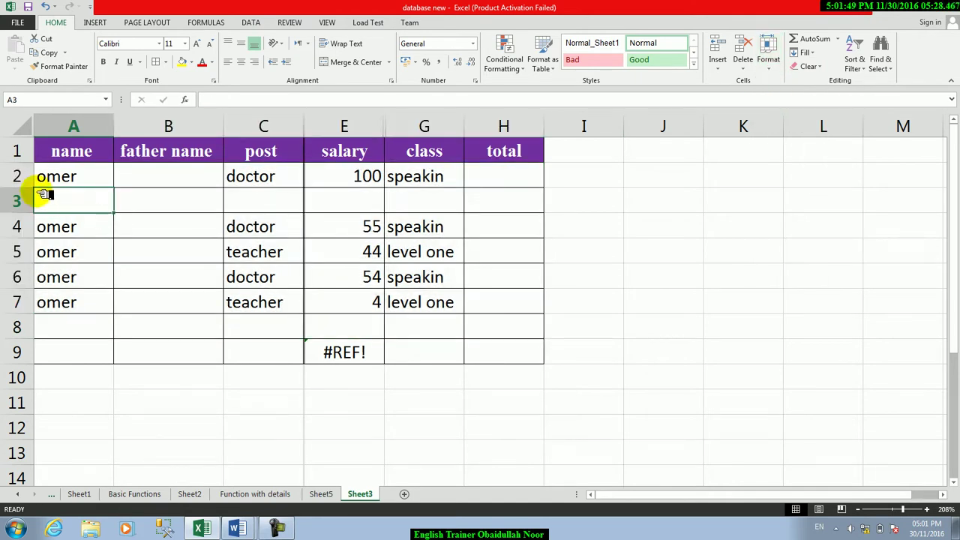
drag(39, 189, 39, 214)
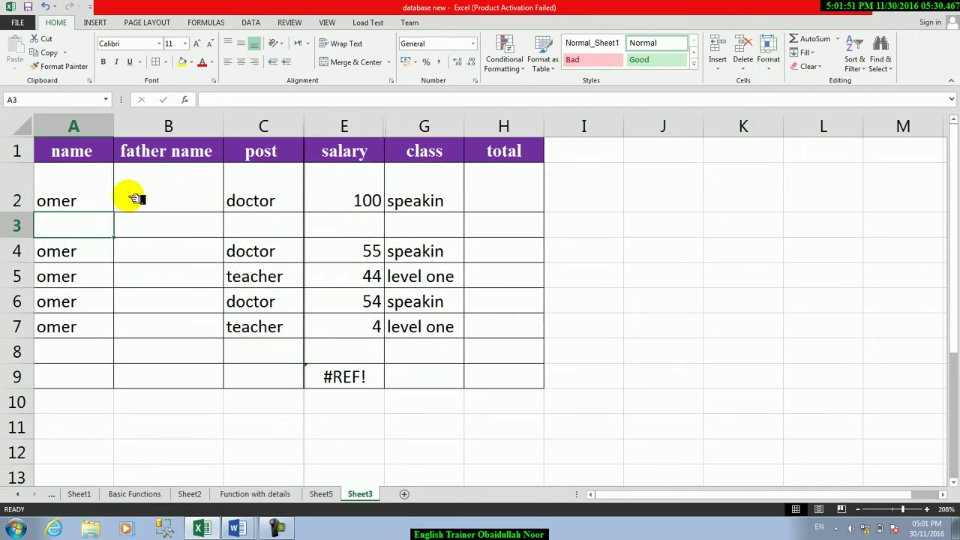
click(108, 197)
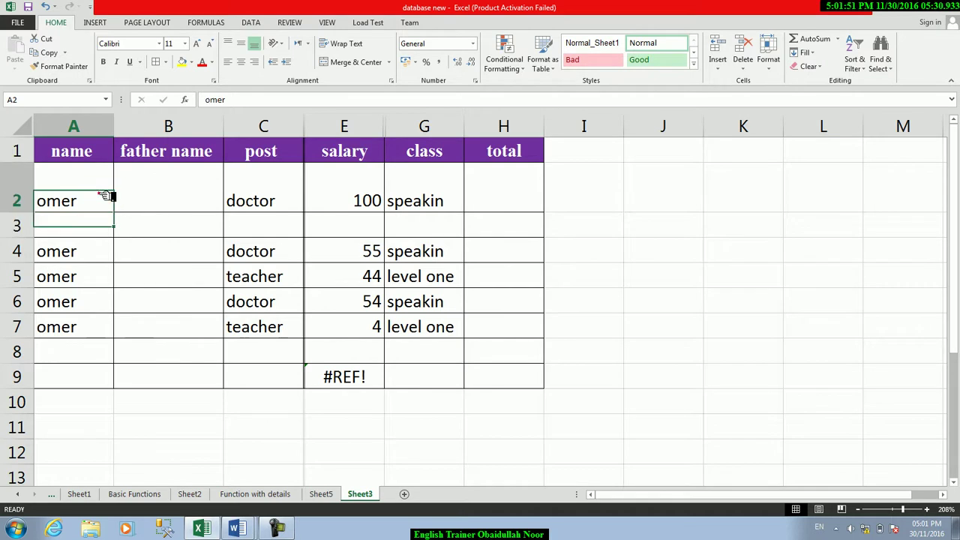
click(769, 66)
click(780, 108)
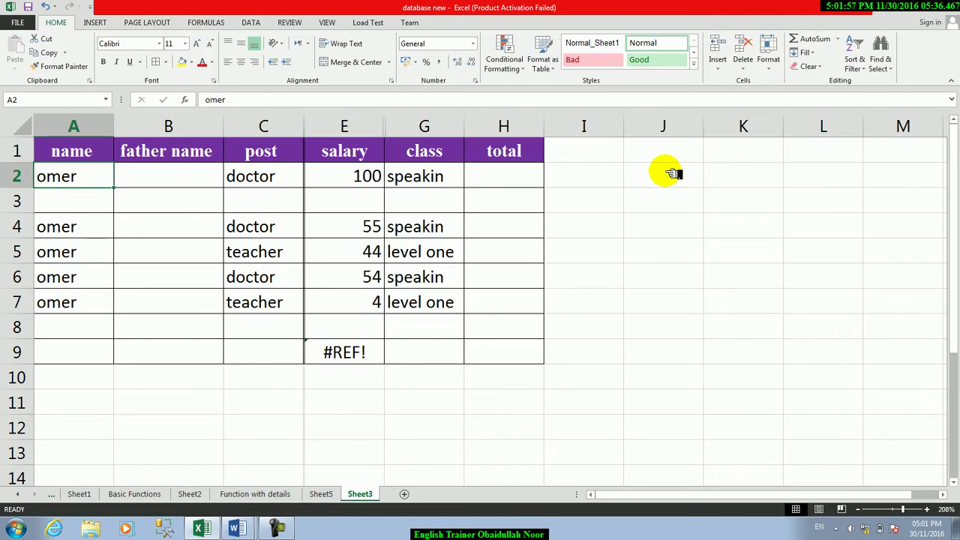
click(769, 66)
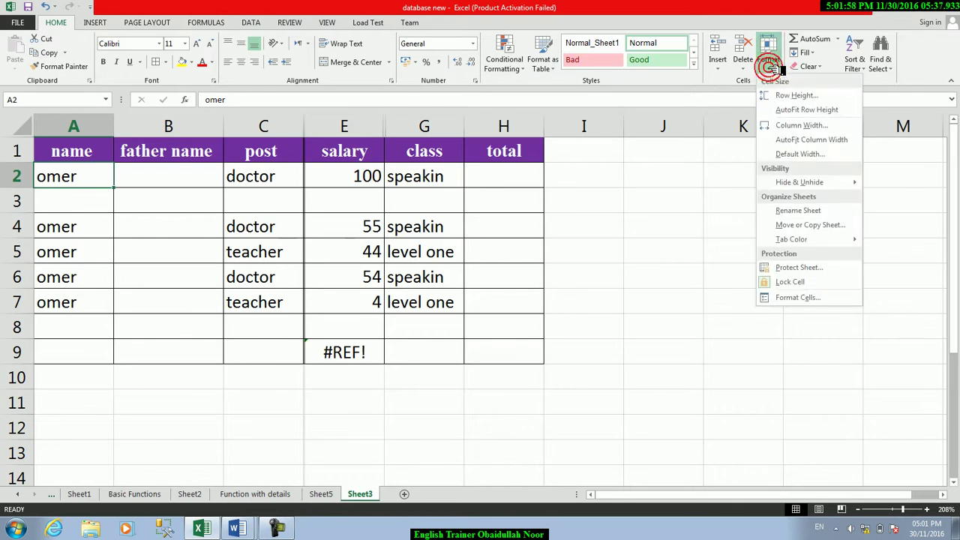
Step: Leave Column Width unchanged and drag column B wider to about 19
click(791, 126)
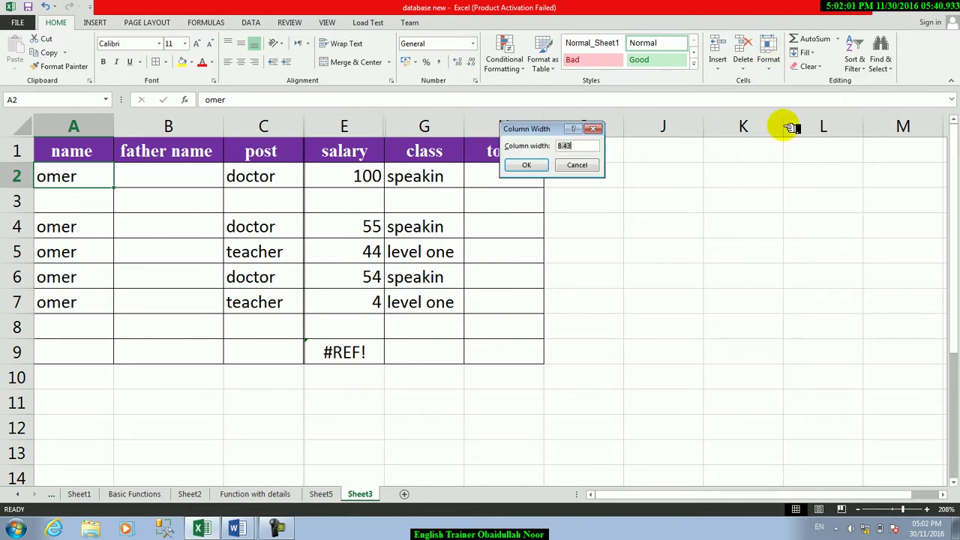
click(592, 165)
drag(223, 126, 339, 126)
click(268, 180)
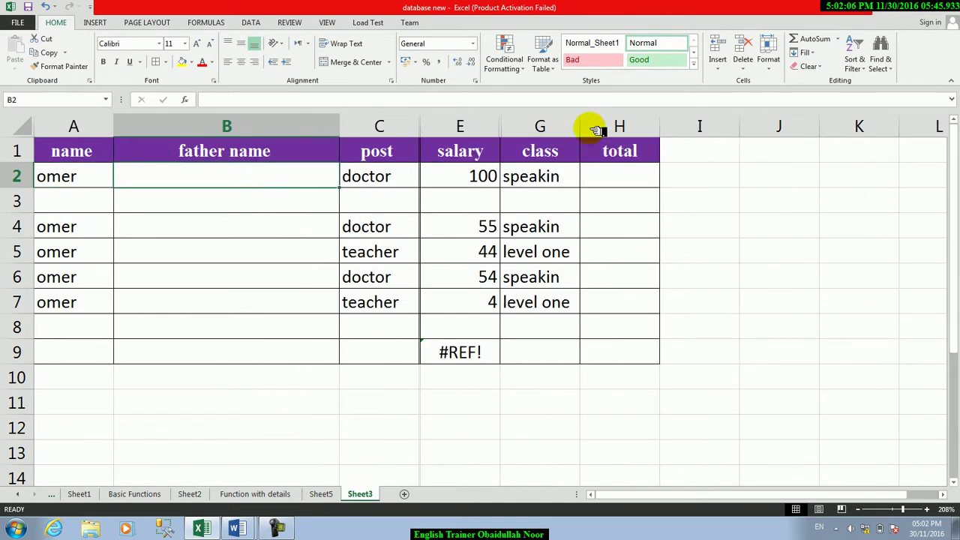
Step: Set column B to width 7, AutoFit it, then drag it wide enough for 'father name'
click(769, 63)
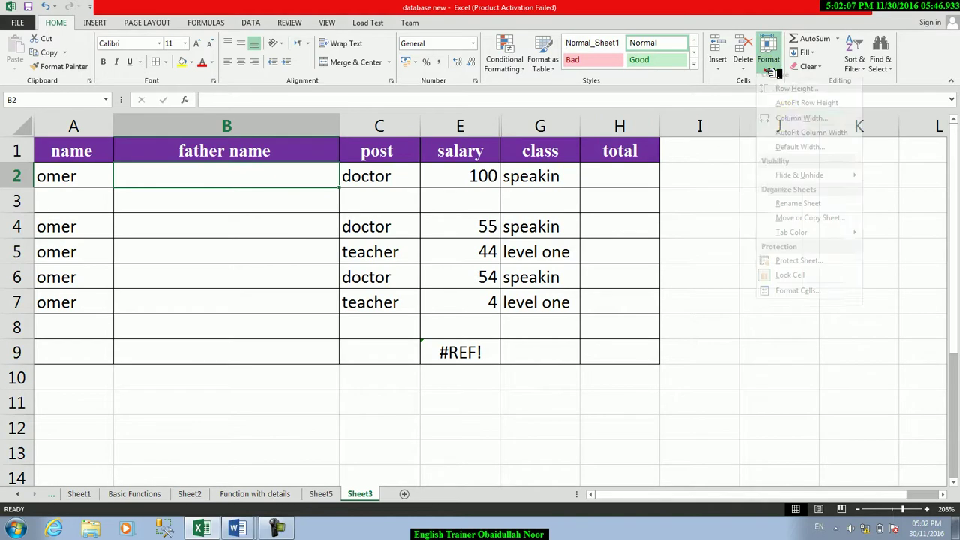
click(792, 127)
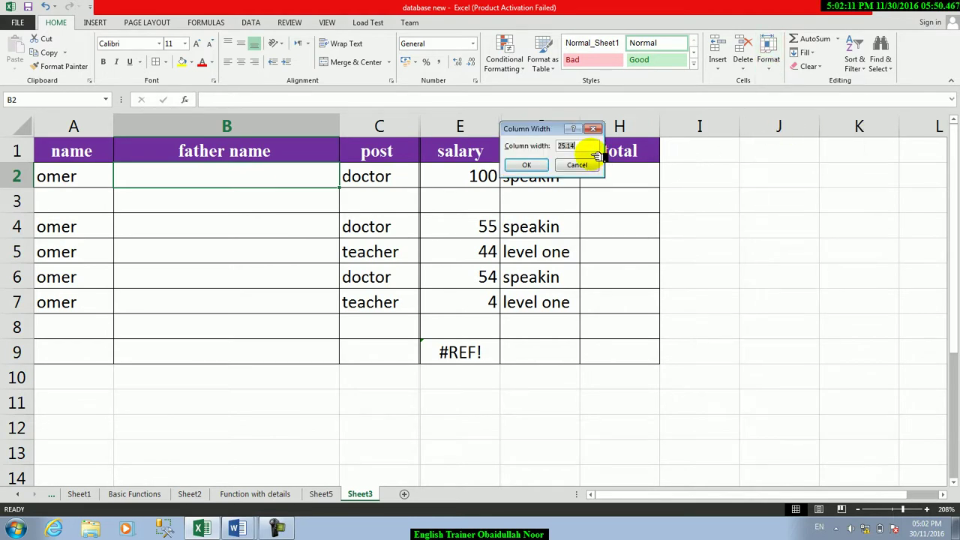
text(7)
click(527, 165)
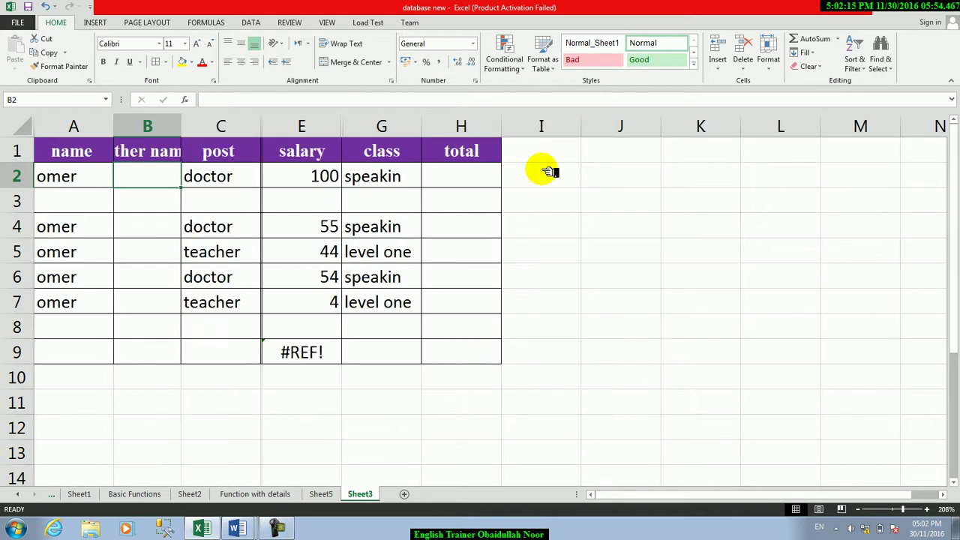
click(768, 60)
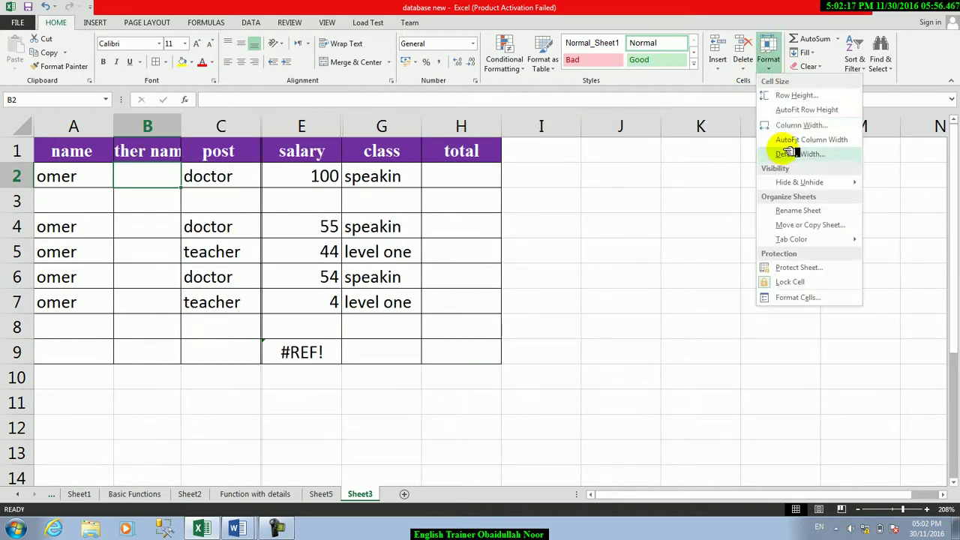
click(793, 141)
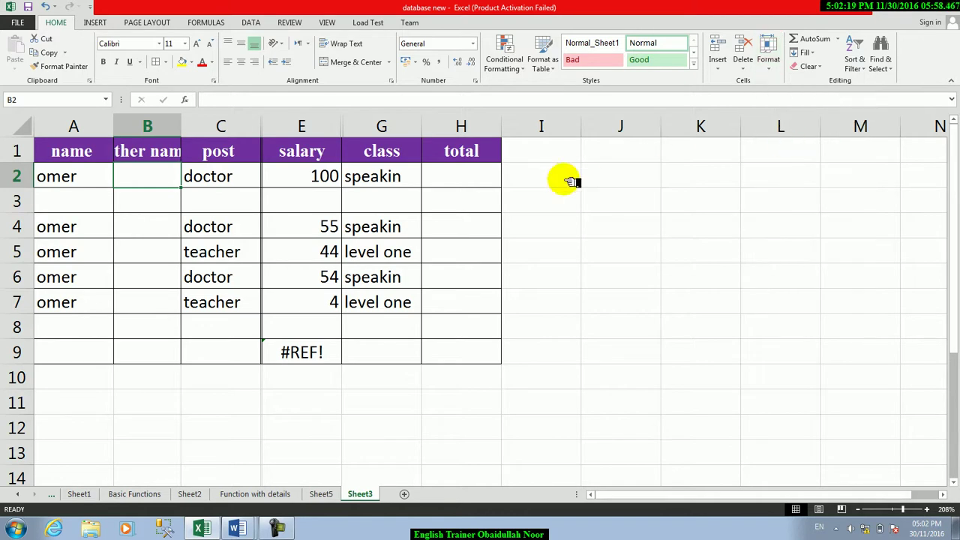
drag(181, 125, 305, 126)
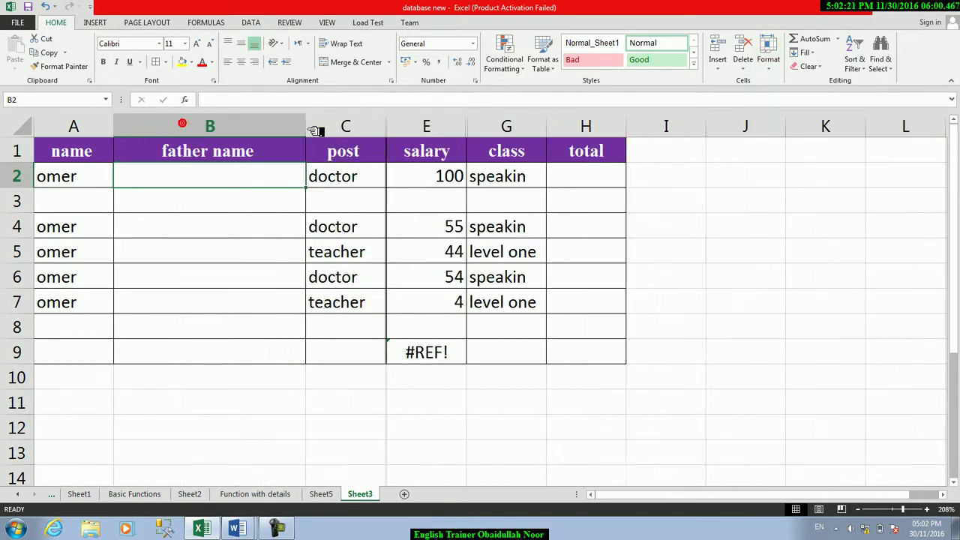
click(761, 75)
Step: AutoFit column B and view the Standard Width setting twice without changing it
click(795, 145)
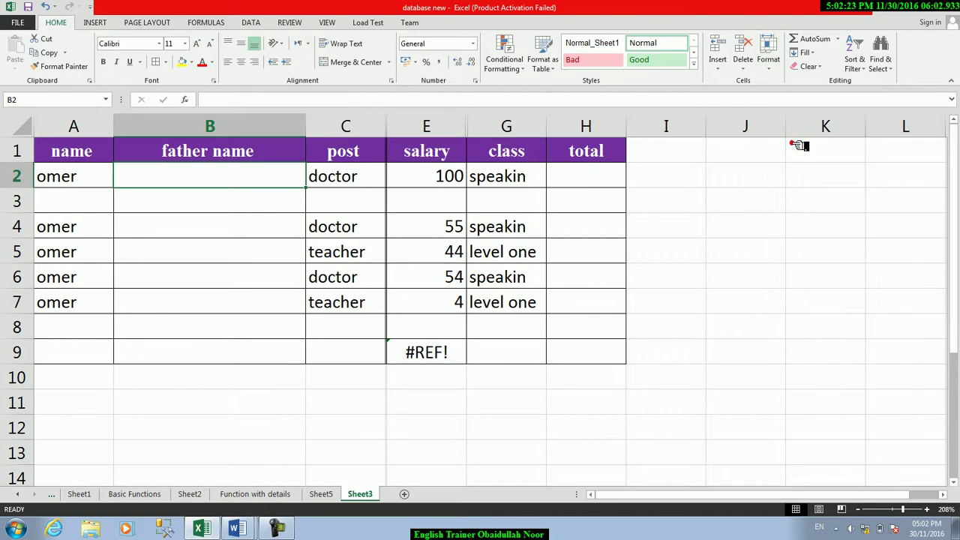
click(768, 58)
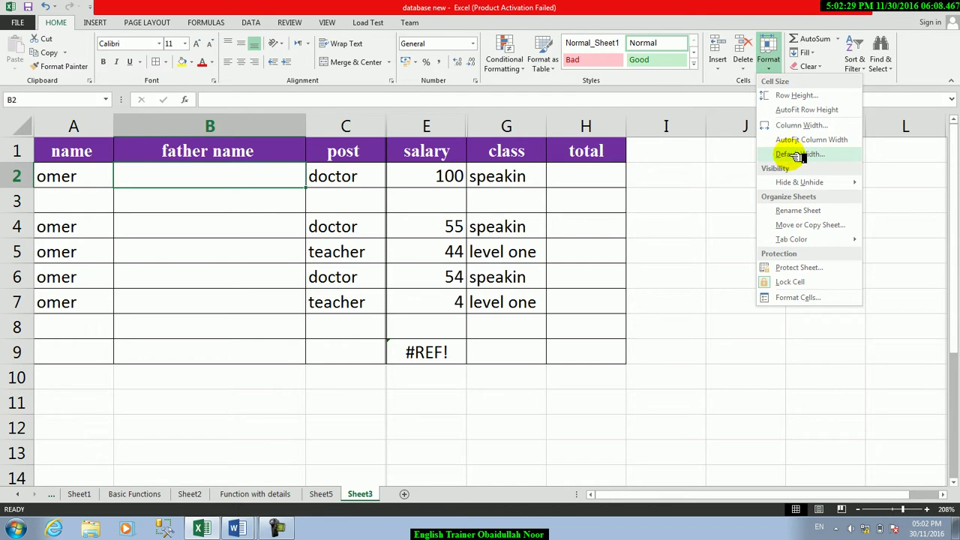
click(798, 155)
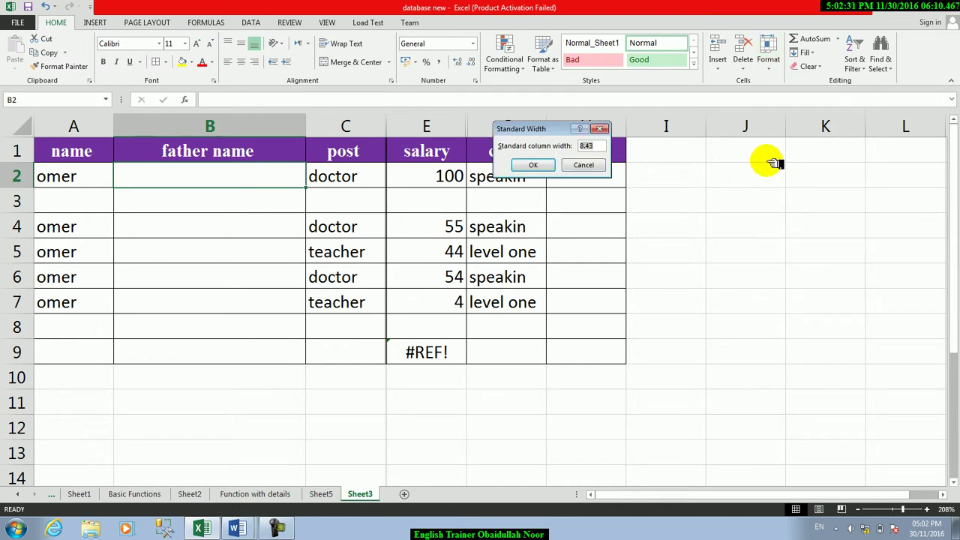
click(594, 164)
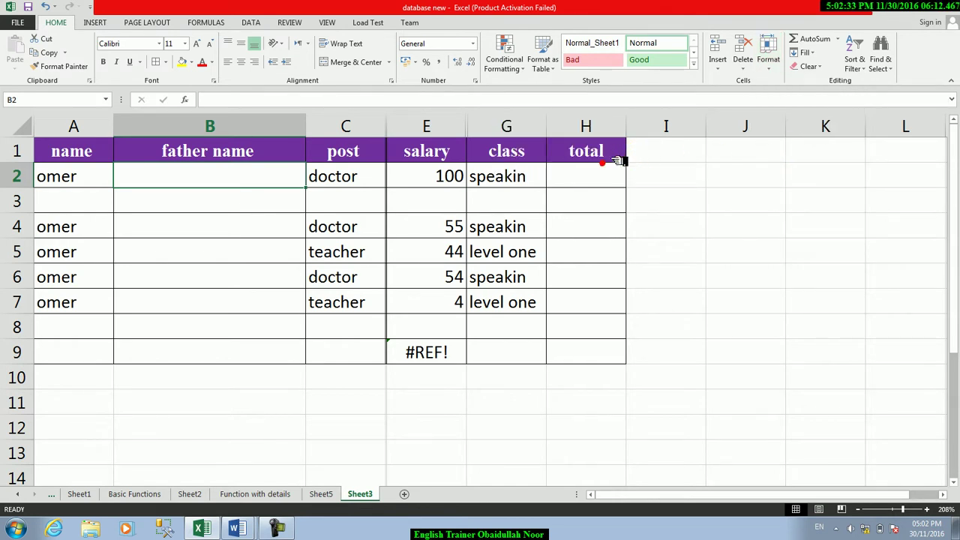
click(769, 61)
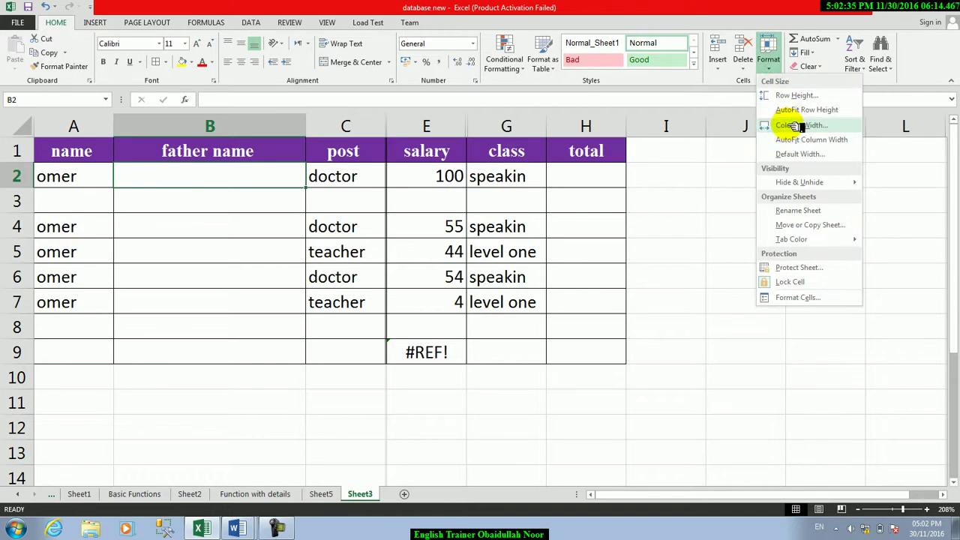
click(800, 156)
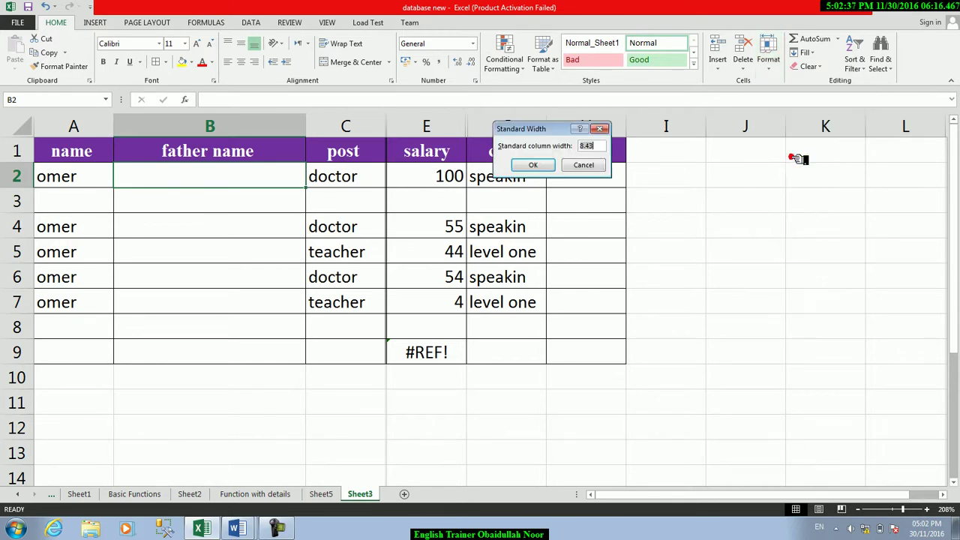
click(592, 165)
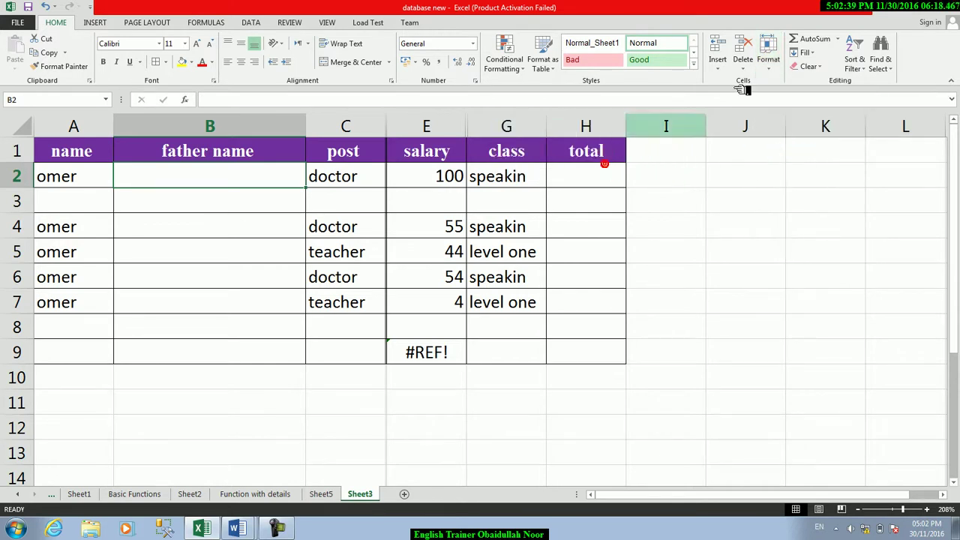
Step: Set the column width to 8.4, cutting off the father name heading
click(780, 69)
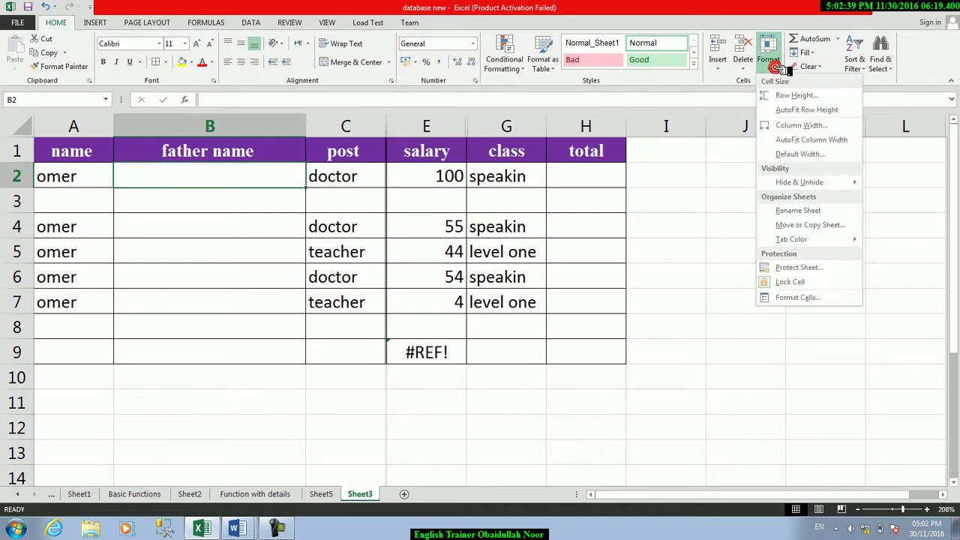
click(788, 125)
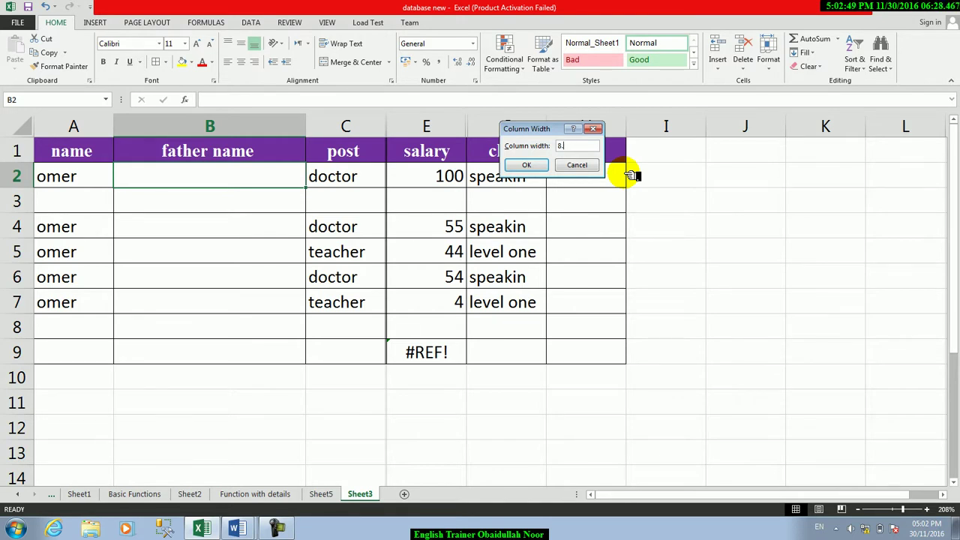
click(528, 165)
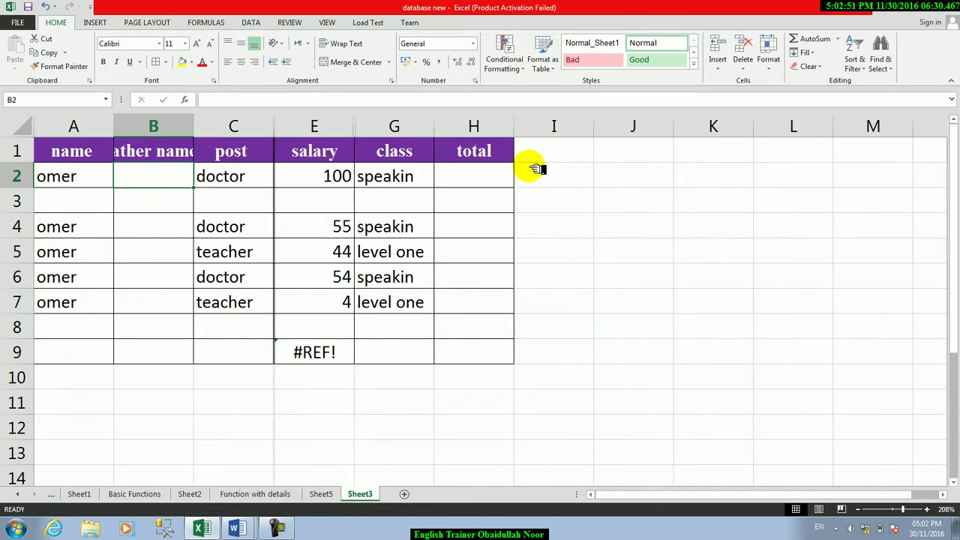
click(768, 60)
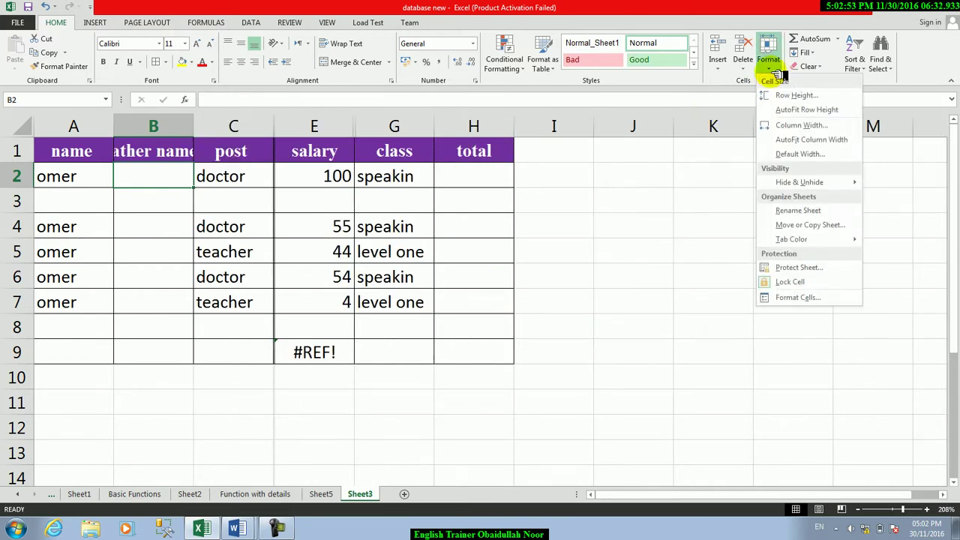
Step: Select cell A2 and hide row 2 of the table
click(792, 139)
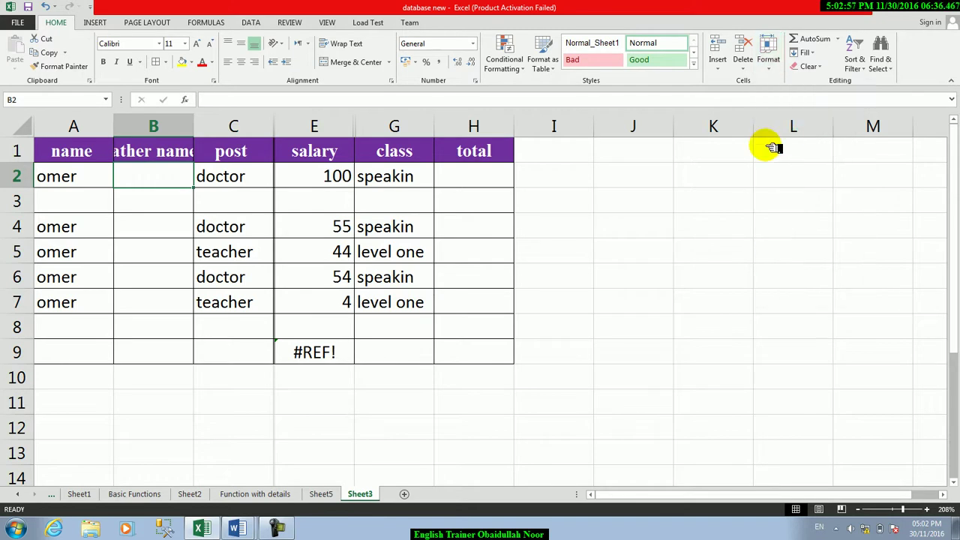
click(774, 69)
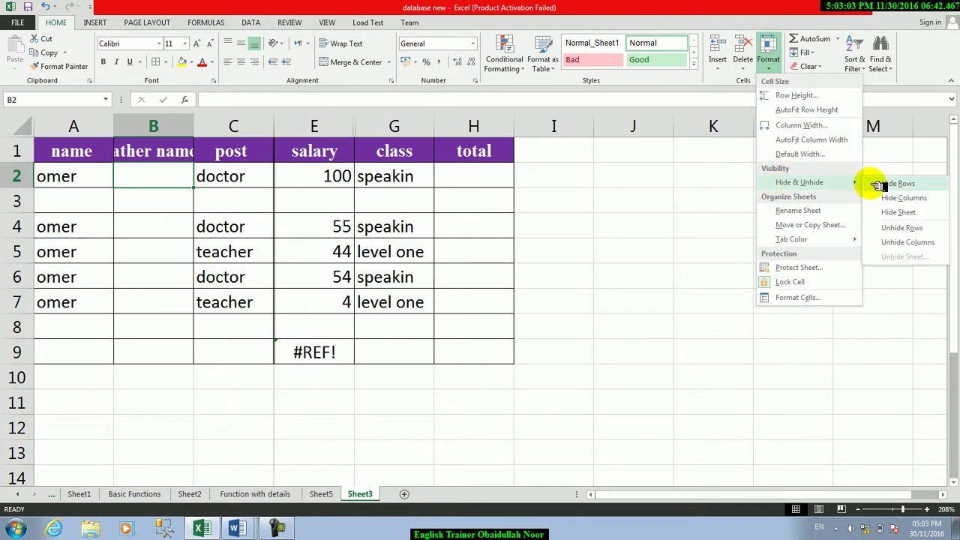
click(83, 180)
click(84, 181)
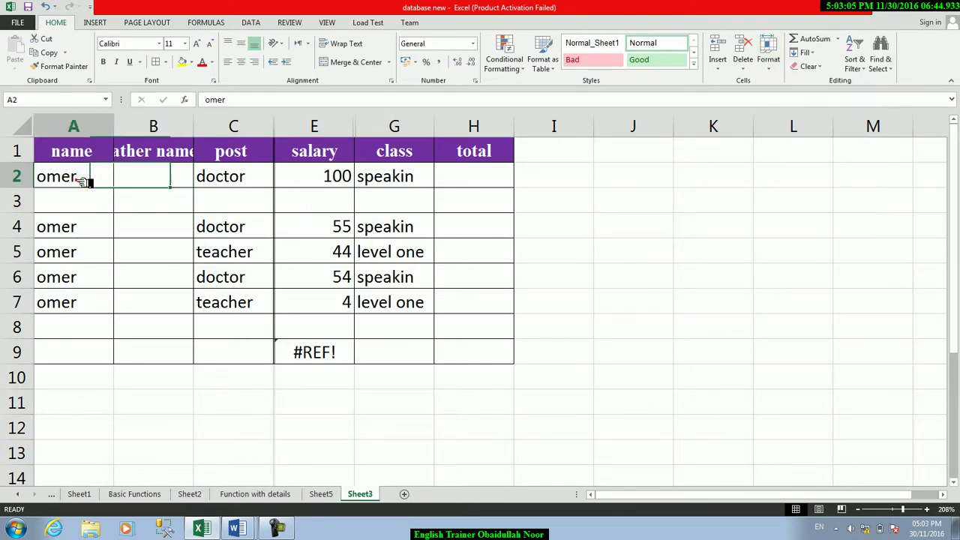
click(769, 64)
mouse_move(810, 182)
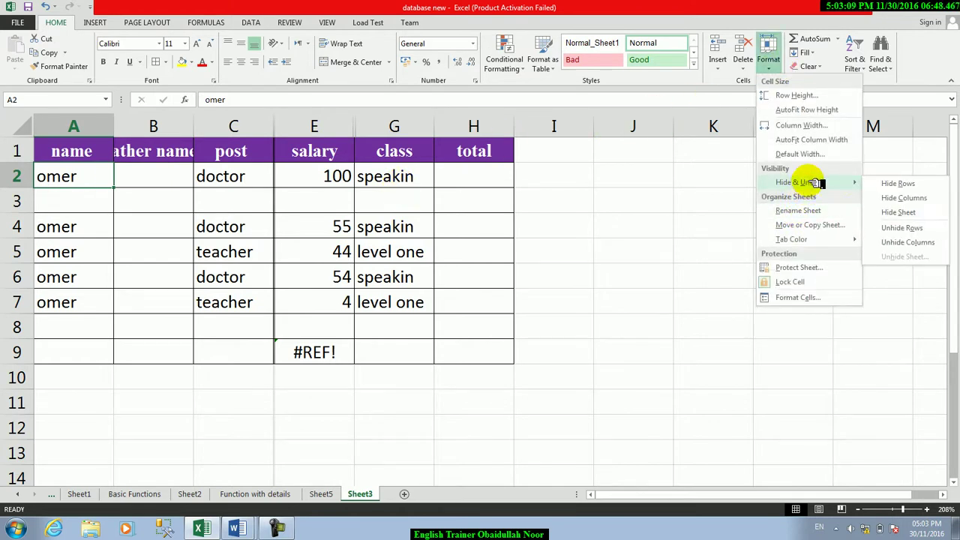
click(893, 184)
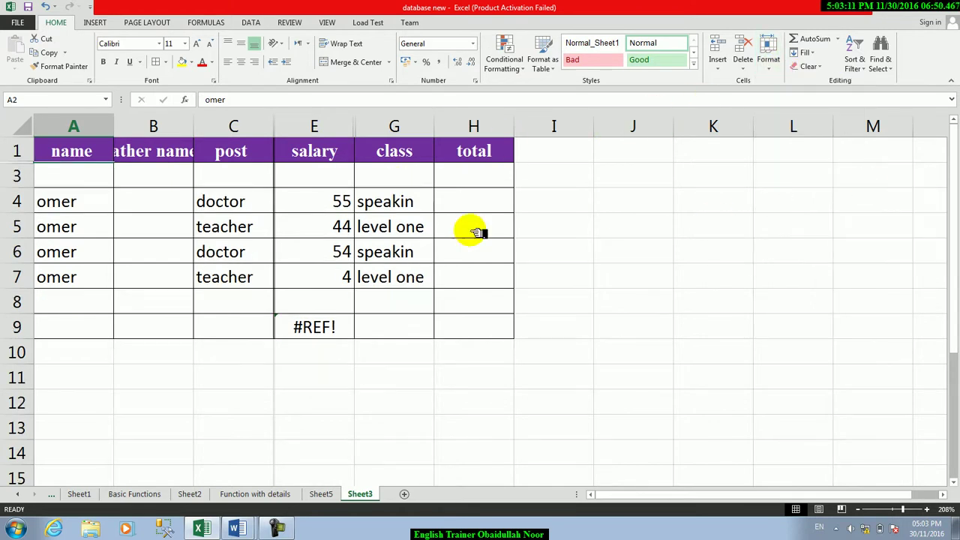
Step: Select cell A3 and hide column A containing the names
click(75, 177)
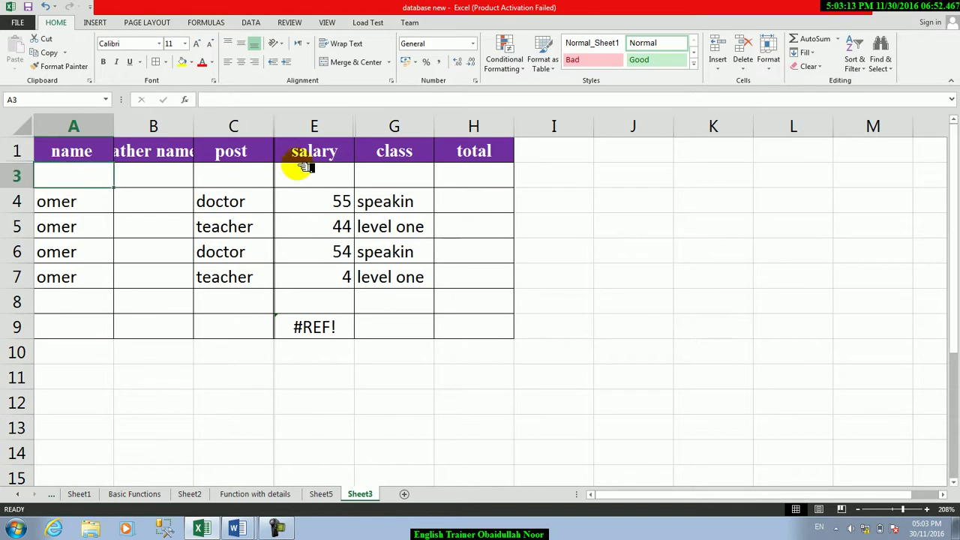
click(768, 62)
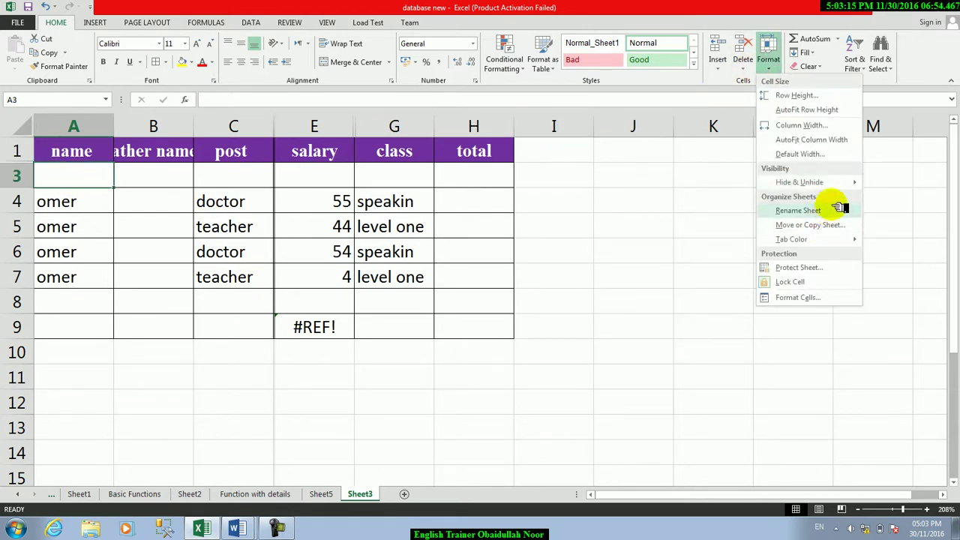
mouse_move(849, 184)
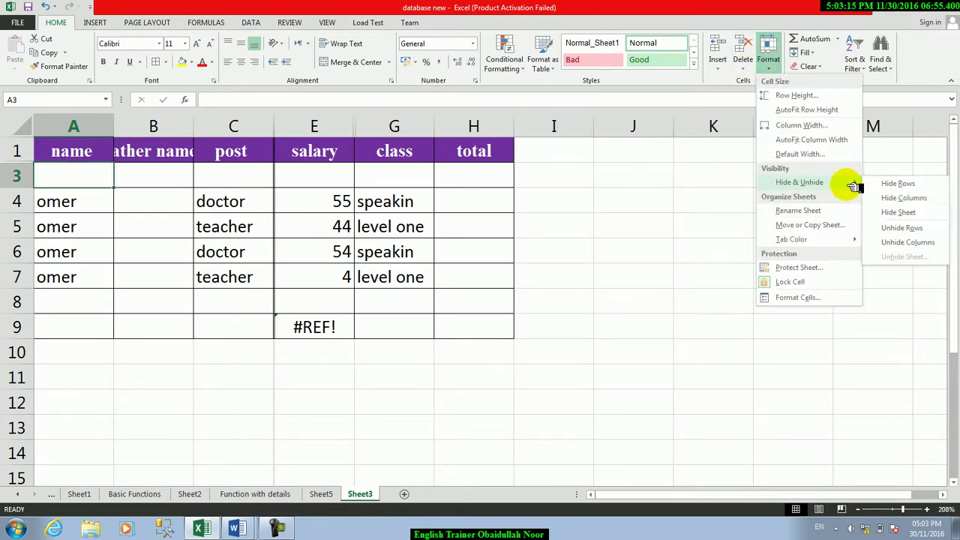
click(887, 199)
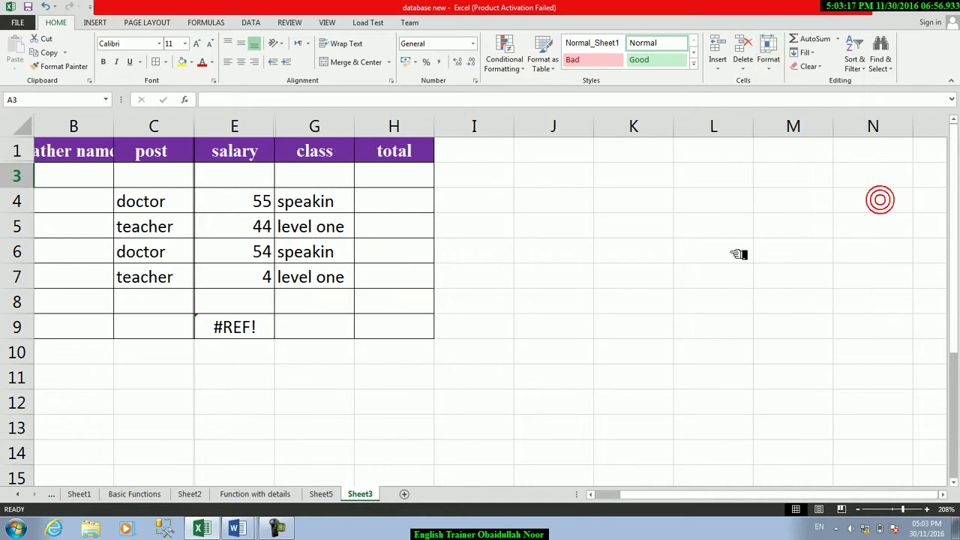
click(768, 69)
mouse_move(819, 183)
click(887, 216)
click(659, 287)
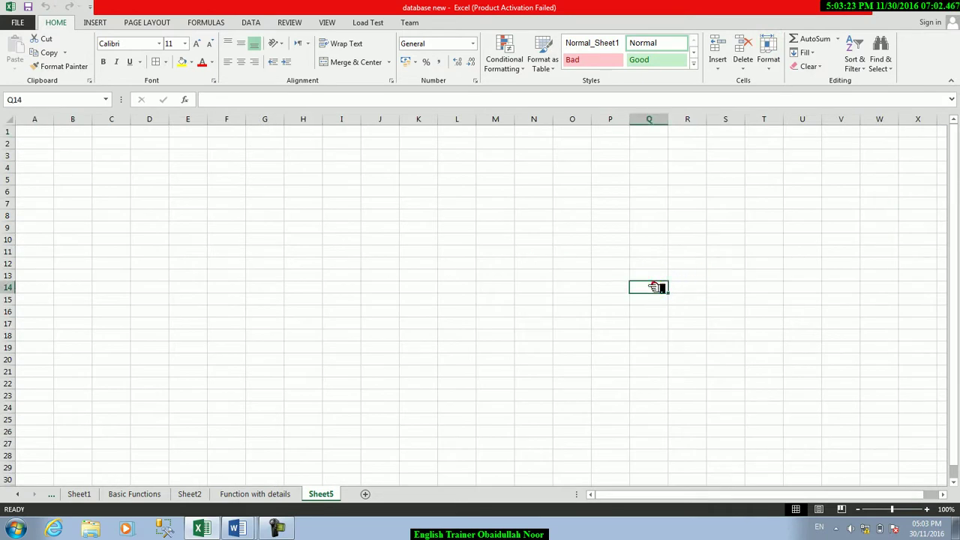
click(259, 493)
click(190, 493)
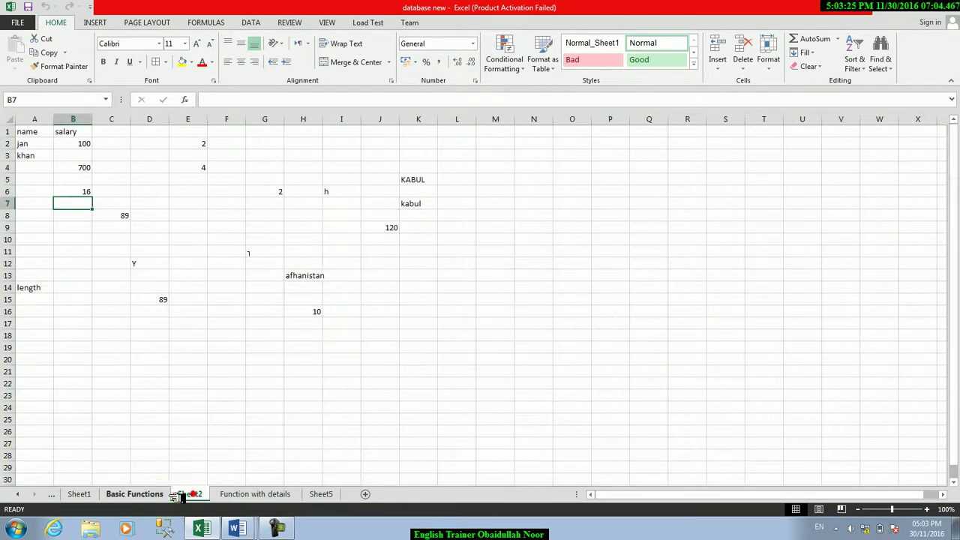
click(162, 495)
click(320, 495)
click(220, 274)
click(768, 66)
mouse_move(833, 181)
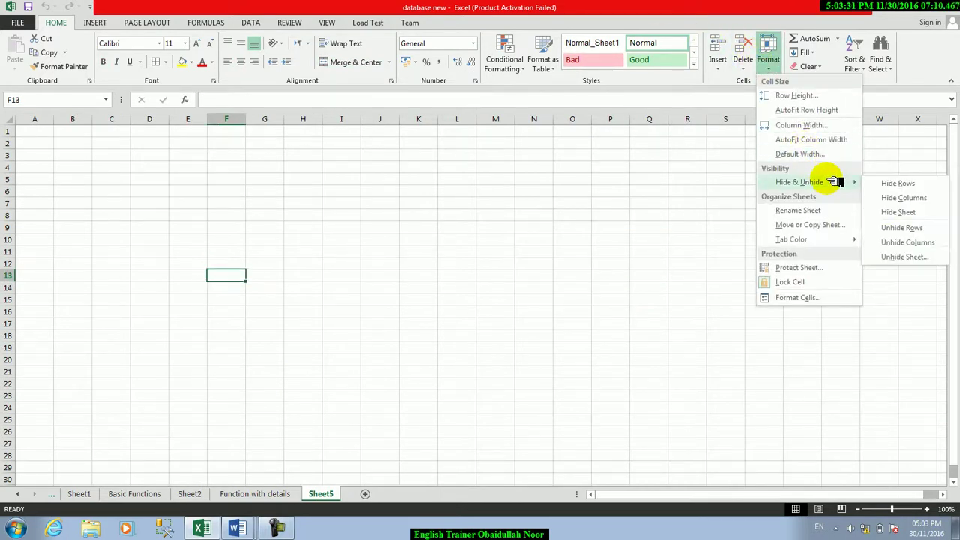
click(891, 258)
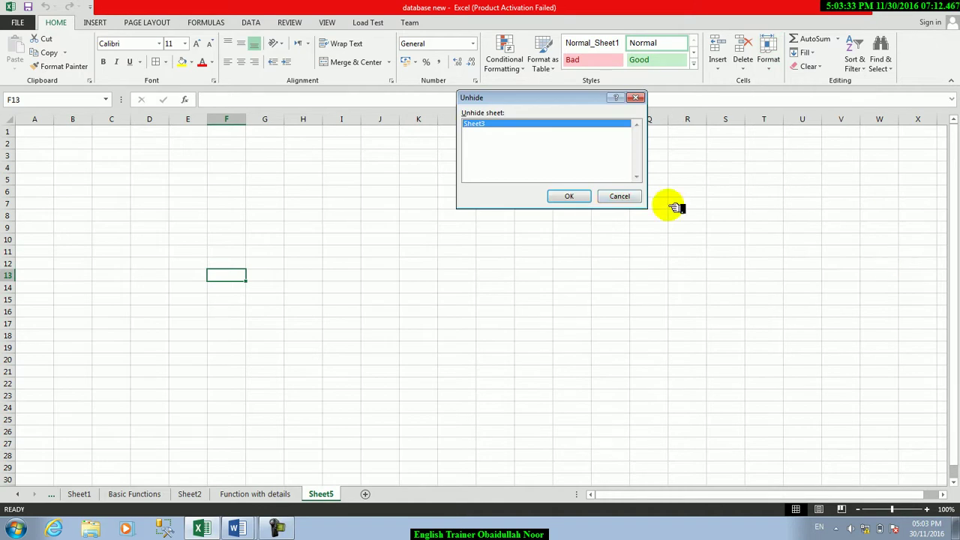
click(561, 196)
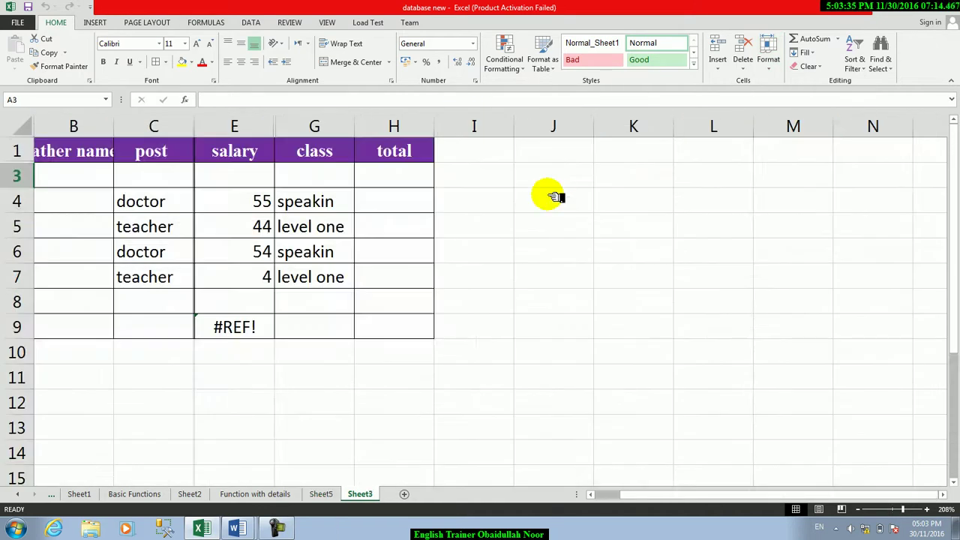
Step: Unhide column A with the name entries
click(784, 69)
mouse_move(846, 180)
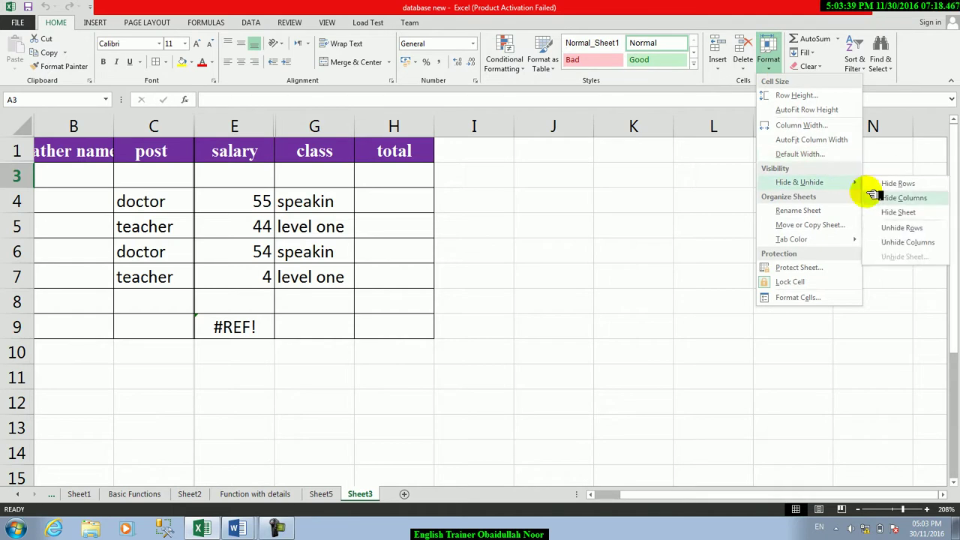
click(892, 241)
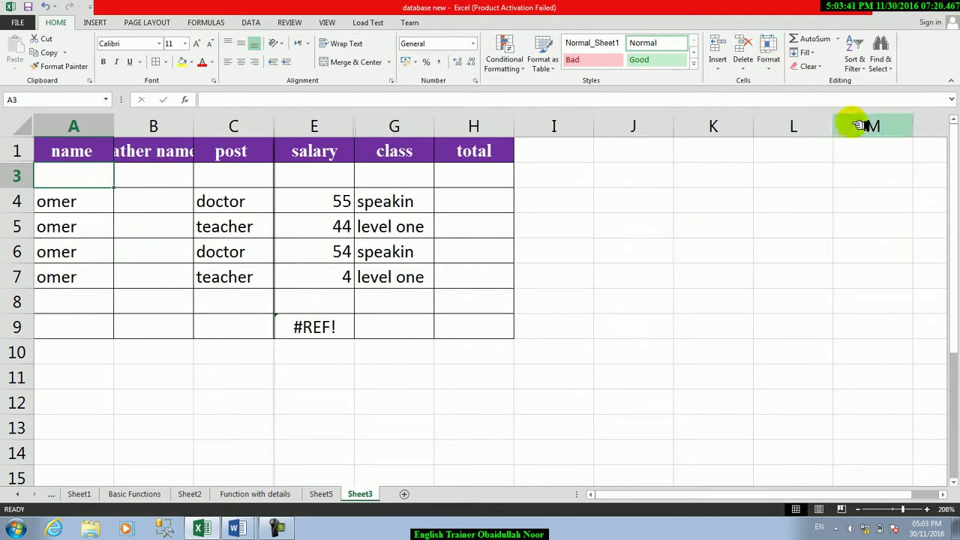
Step: Select A3:E6 and try Unhide Rows; row 2 stays hidden
click(782, 69)
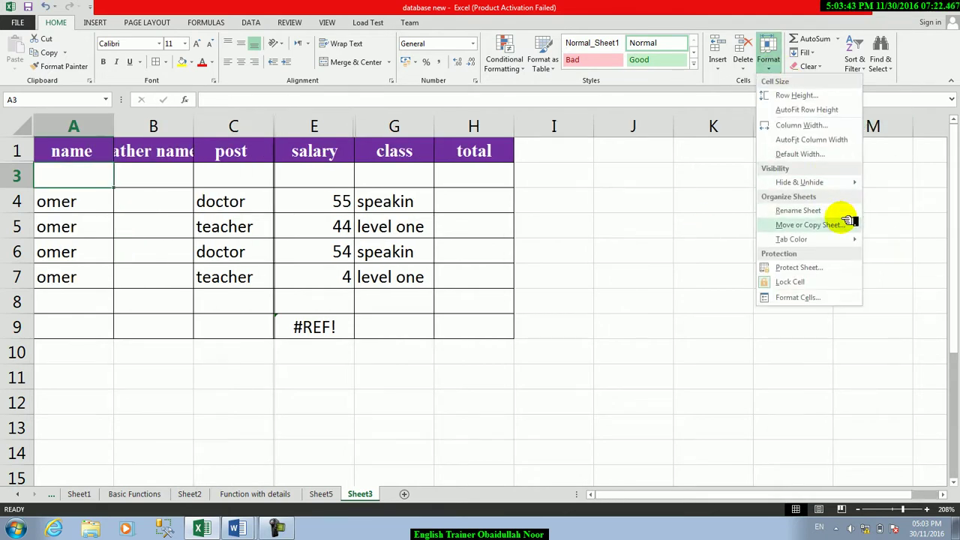
mouse_move(847, 188)
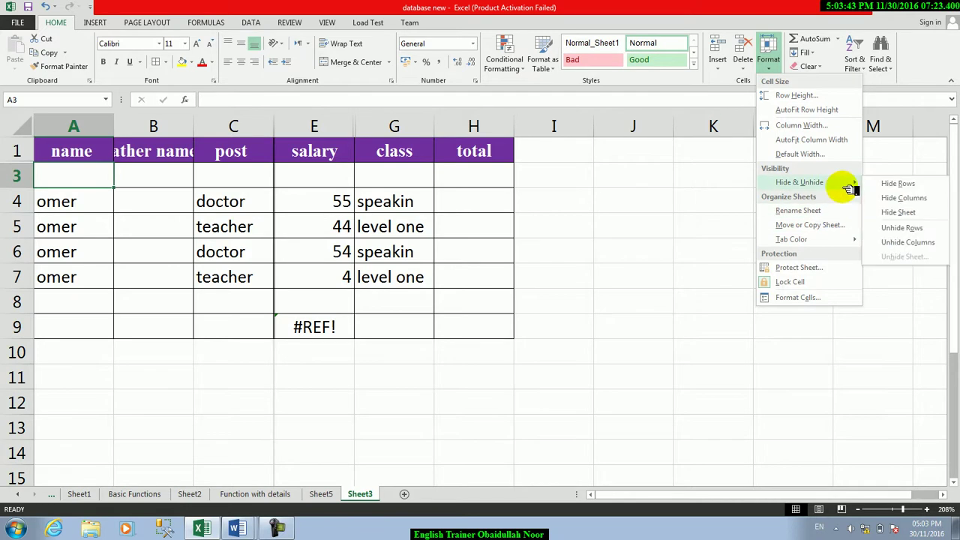
click(881, 232)
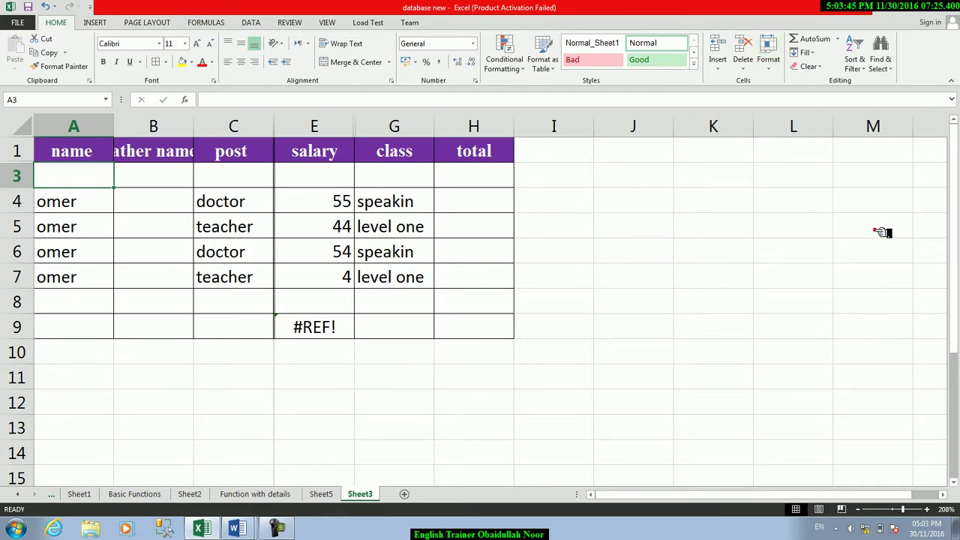
click(232, 257)
click(90, 206)
mouse_move(72, 177)
mouse_down()
mouse_move(204, 240)
mouse_move(339, 252)
mouse_up()
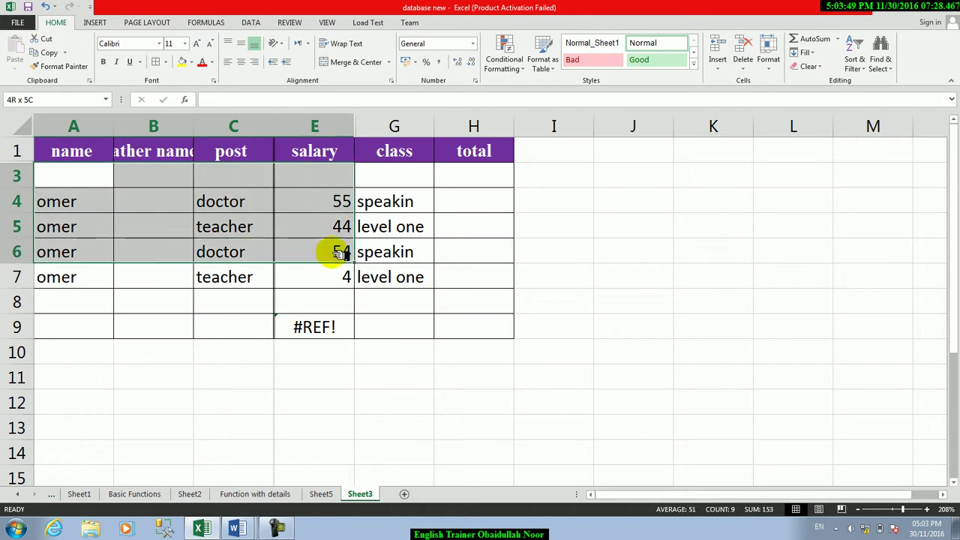
click(780, 69)
mouse_move(844, 186)
click(892, 226)
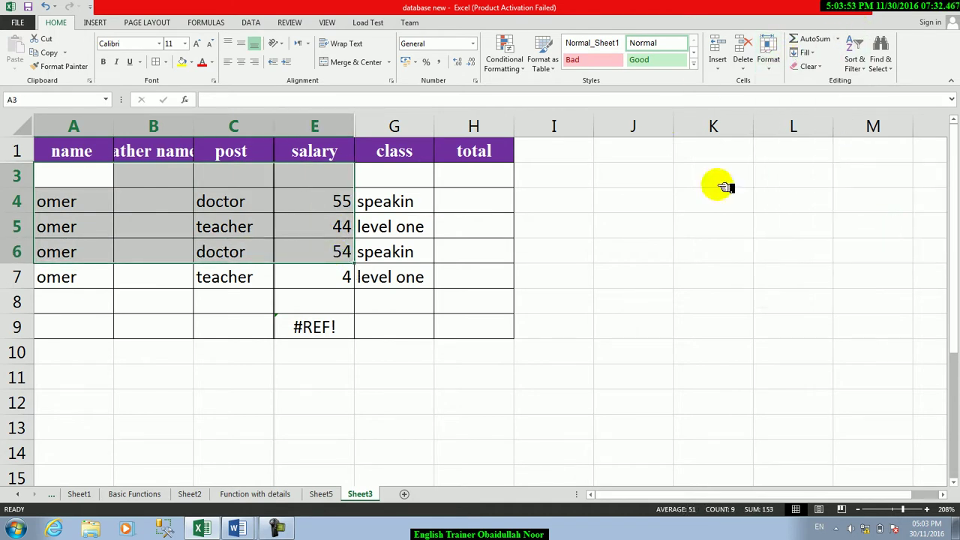
click(85, 199)
click(82, 180)
click(81, 205)
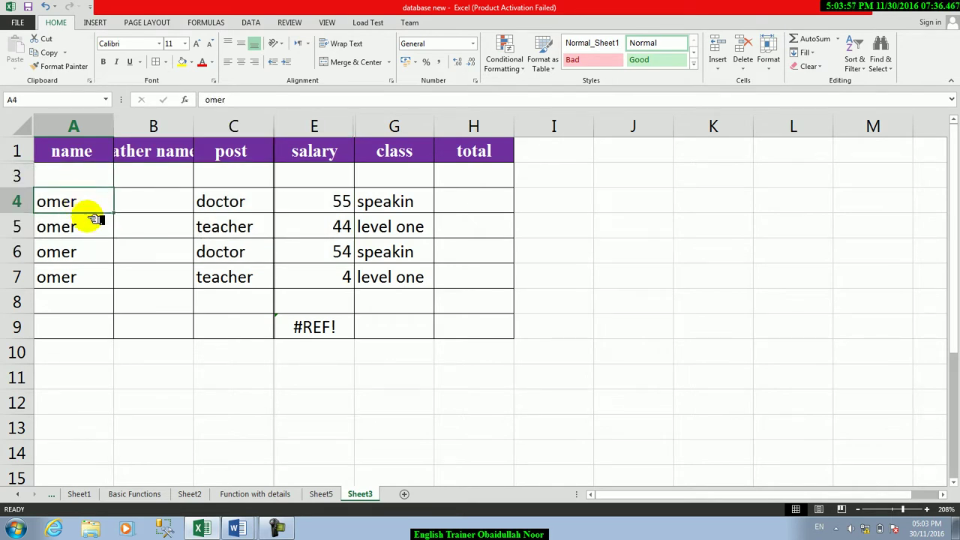
Step: Cancel the Move or Copy sheet dialog without moving anything, then select cell J6
click(771, 69)
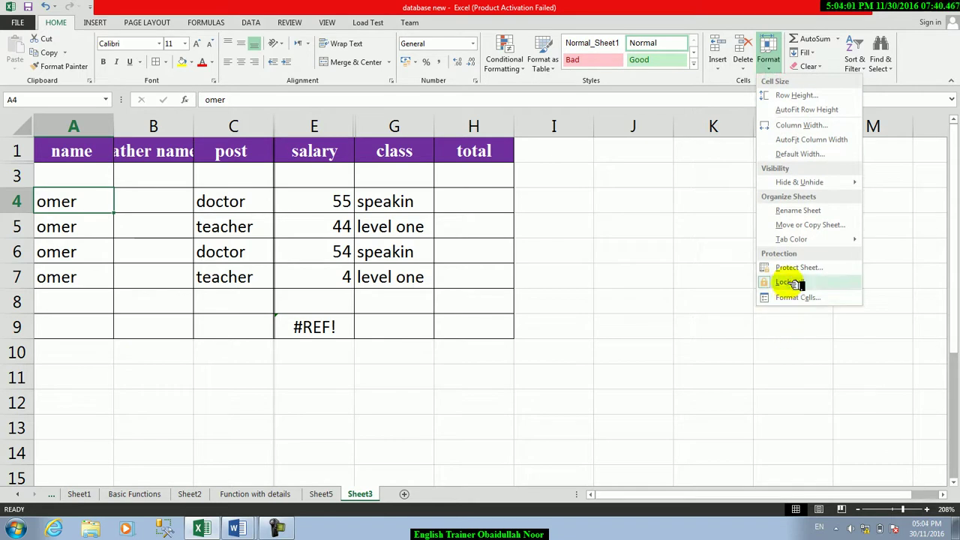
click(789, 224)
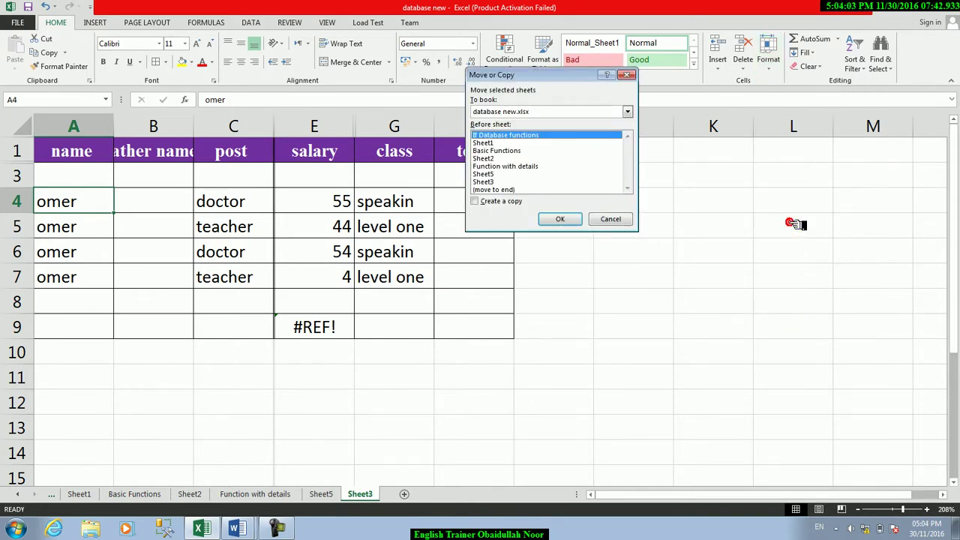
click(632, 219)
click(646, 258)
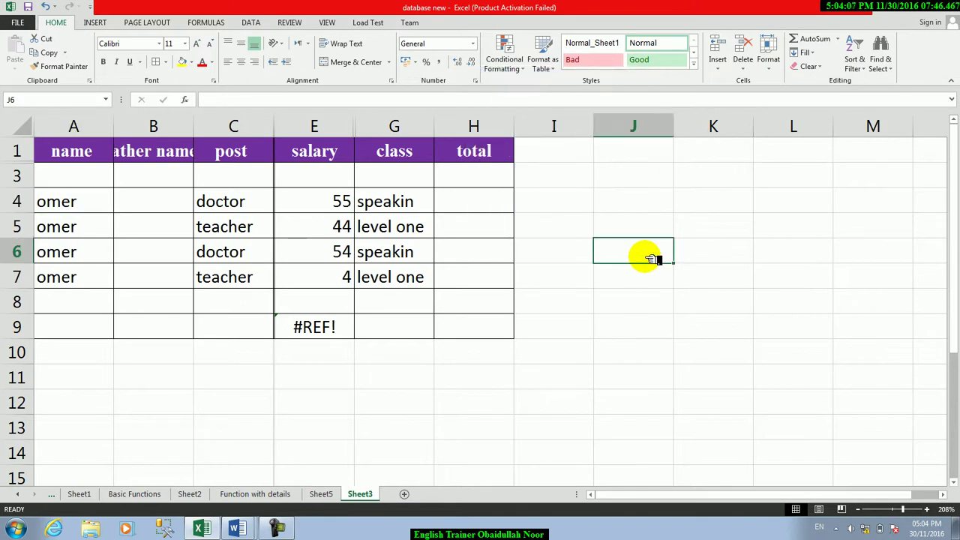
Step: Show the Windows desktop with Win+D
key(super)
text(m)
key(super+d)
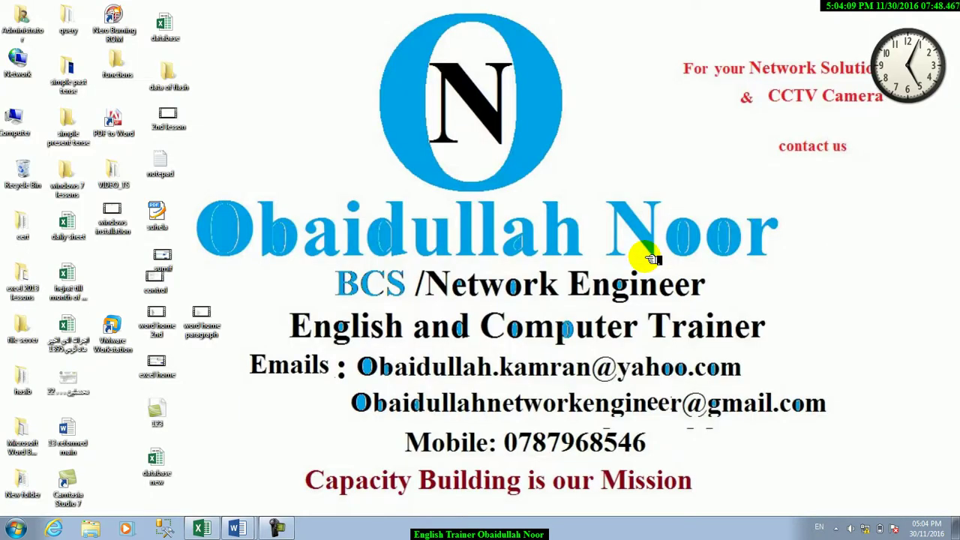